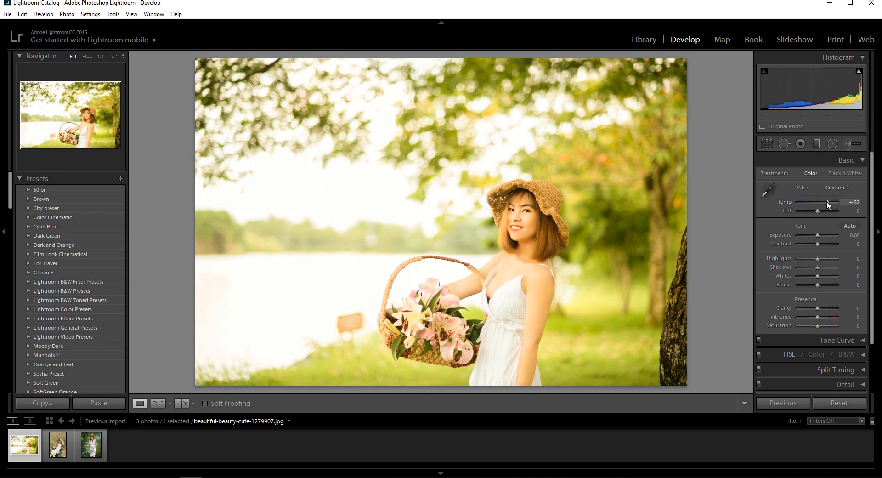
# Set the basket photo's Temp to +52, Tint +40, Highlights −52, Shadows +26, Whites −36, Blacks +2 and Clarity −26
pyautogui.moveTo(829, 205); pyautogui.dragTo(827, 209)
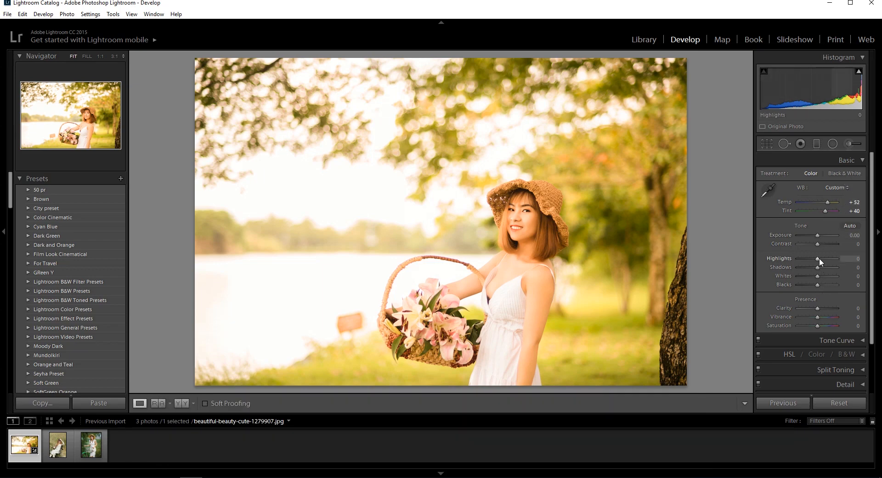
pyautogui.moveTo(806, 257); pyautogui.dragTo(802, 257)
pyautogui.moveTo(818, 266); pyautogui.dragTo(820, 291)
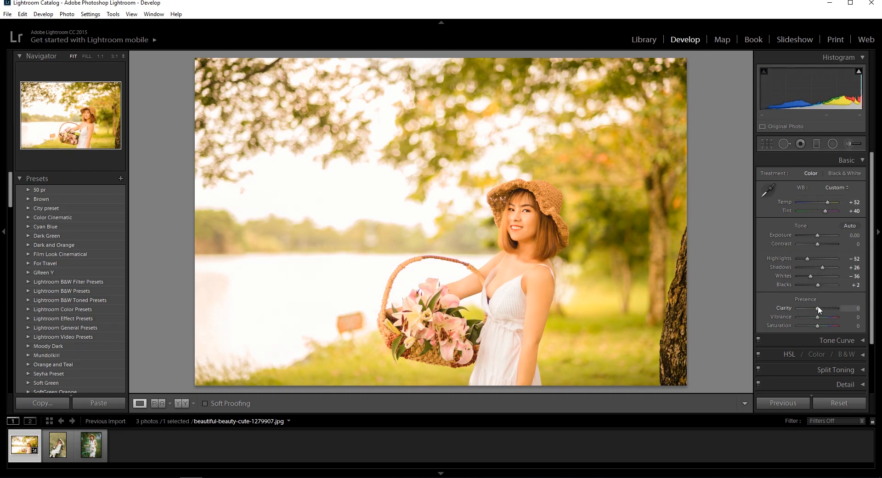
pyautogui.moveTo(817, 311); pyautogui.dragTo(813, 312)
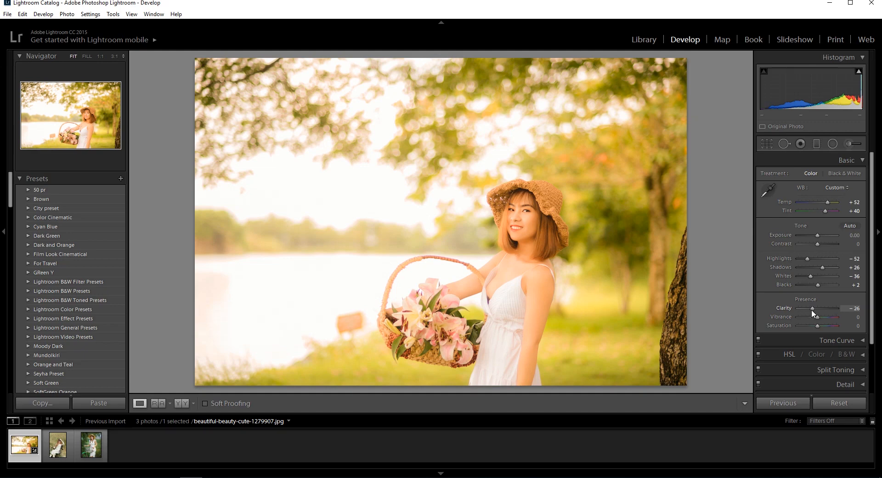
pyautogui.click(863, 161)
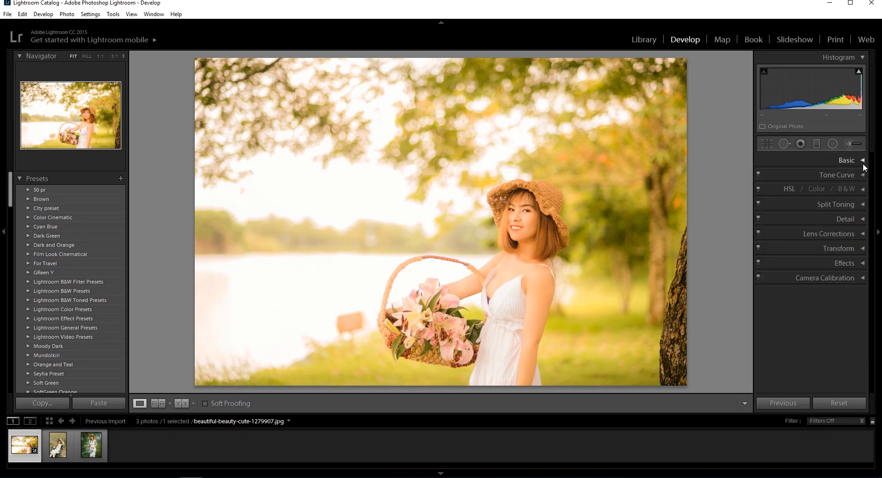
# Adjust HSL hue to Orange +9, Yellow −31, Green −100, and HSL luminance to Orange +22 and Green +60
pyautogui.click(864, 189)
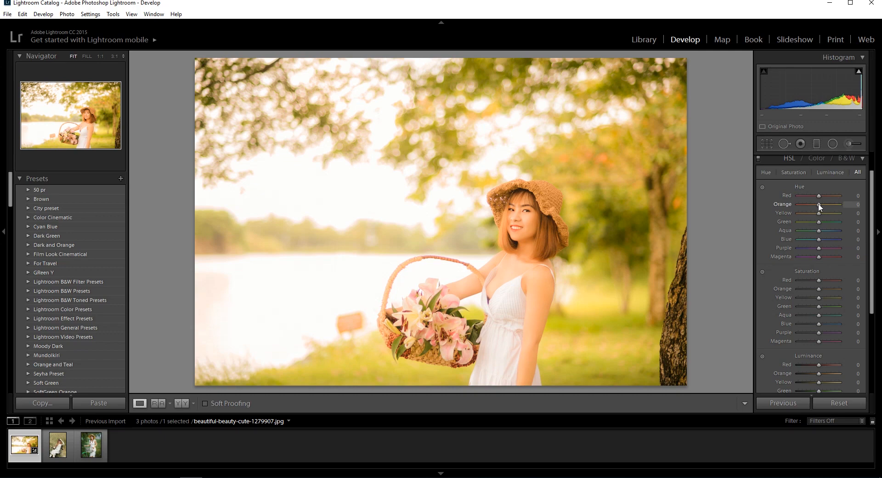
pyautogui.moveTo(825, 202); pyautogui.dragTo(799, 225)
pyautogui.moveTo(871, 235); pyautogui.dragTo(863, 279)
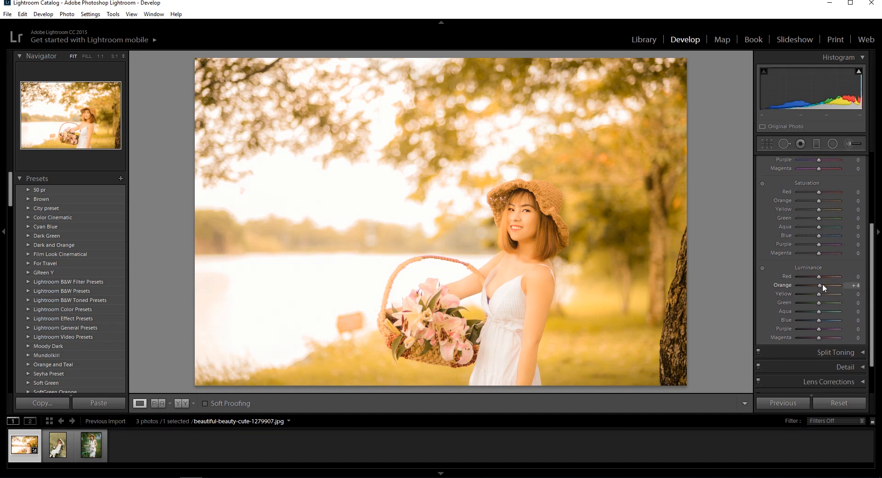
pyautogui.moveTo(823, 283); pyautogui.dragTo(825, 283)
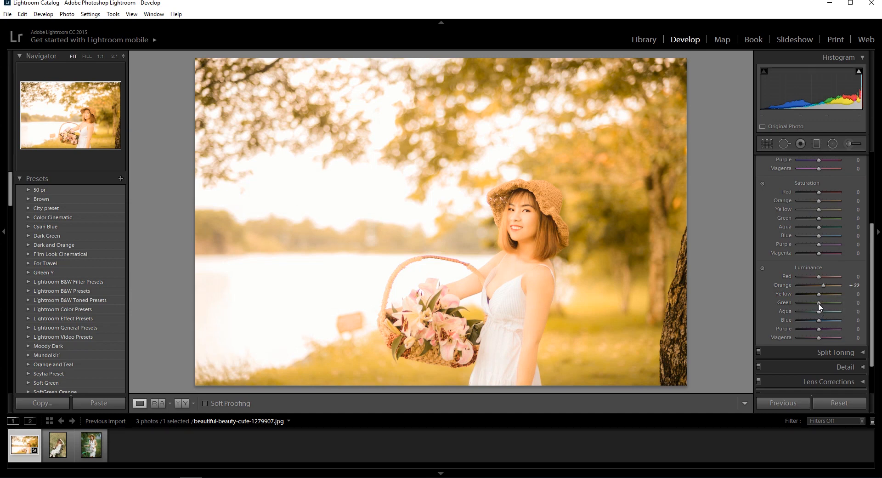
pyautogui.moveTo(819, 303)
pyautogui.mouseDown()
pyautogui.moveTo(807, 301)
pyautogui.moveTo(834, 303)
pyautogui.mouseUp()
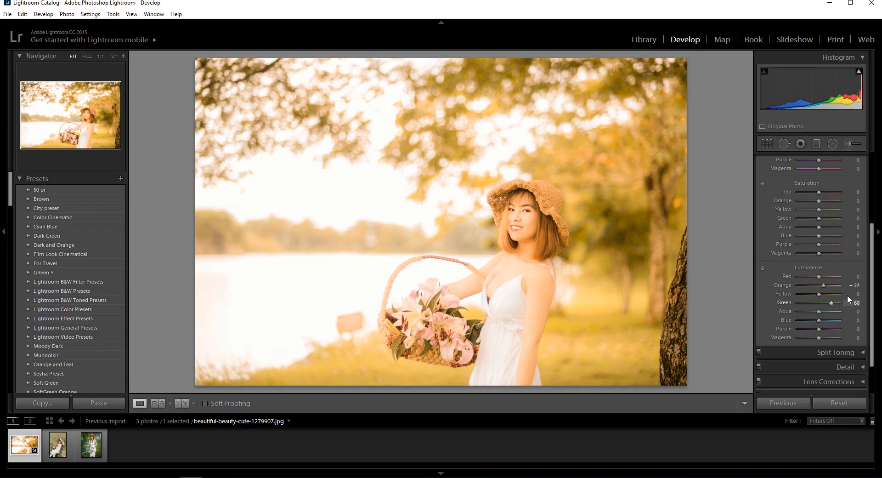
pyautogui.scroll(-2, 871, 287)
pyautogui.scroll(5, 872, 287)
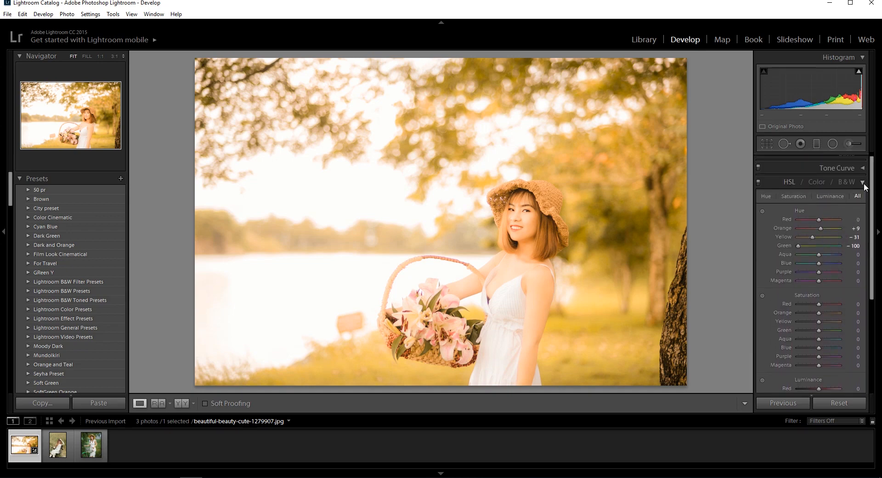
pyautogui.click(864, 183)
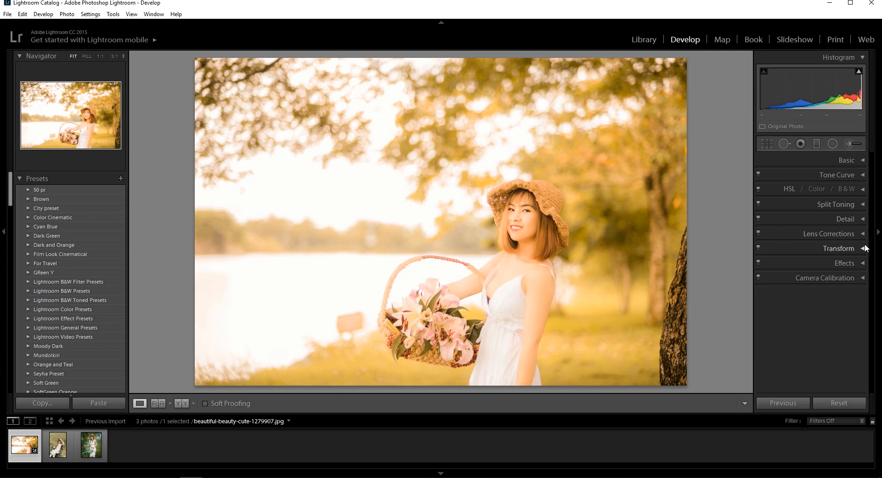
# In Camera Calibration, set the Green Primary hue to −43 and the Blue Primary hue to −31
pyautogui.click(864, 276)
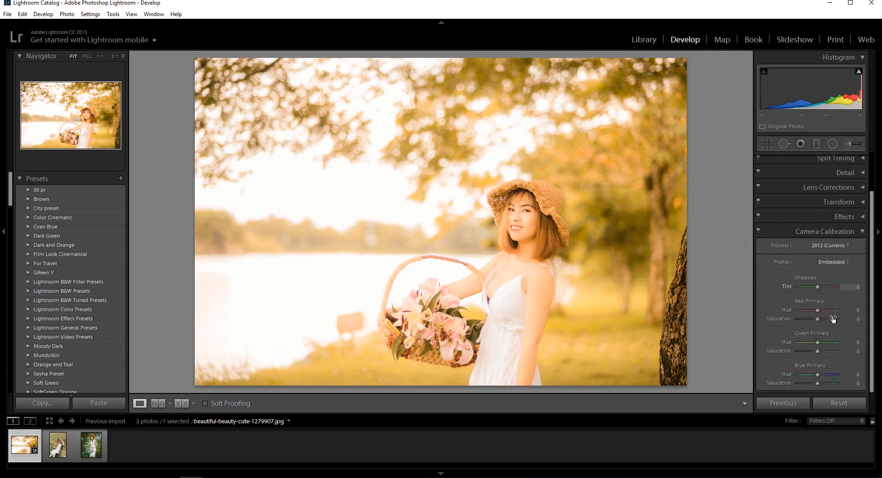
pyautogui.moveTo(818, 342); pyautogui.dragTo(806, 344)
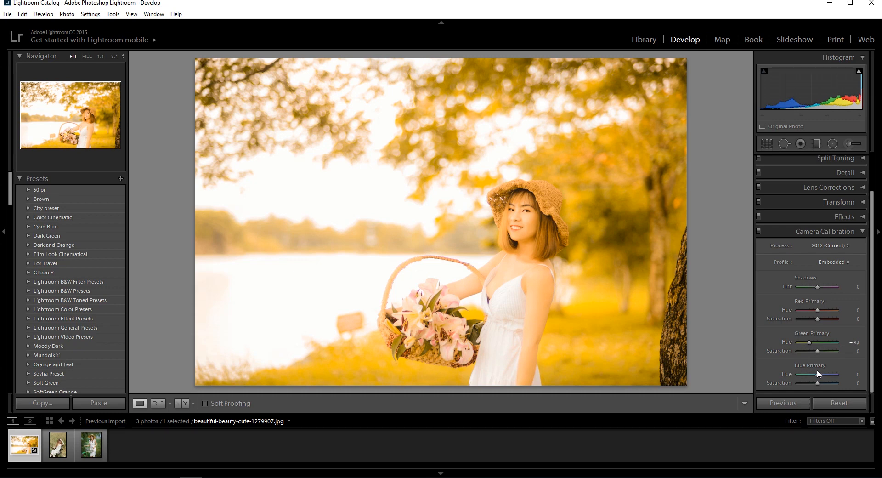
pyautogui.moveTo(817, 373); pyautogui.dragTo(812, 375)
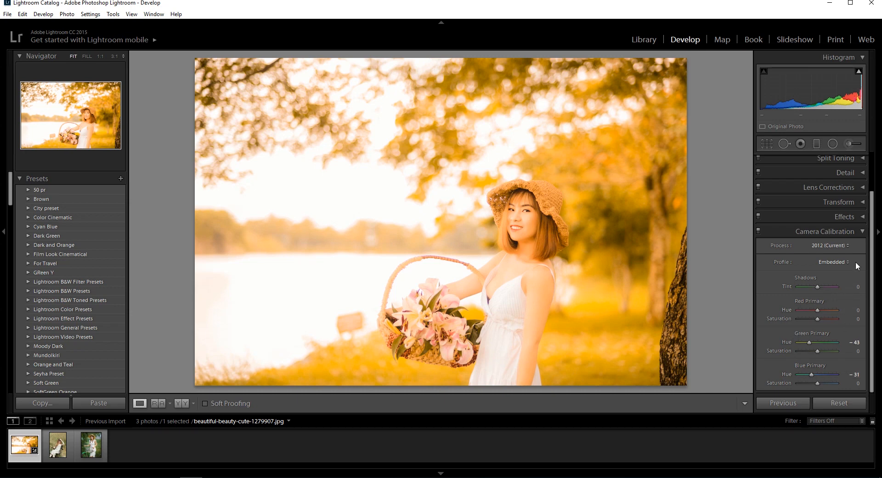
pyautogui.click(862, 231)
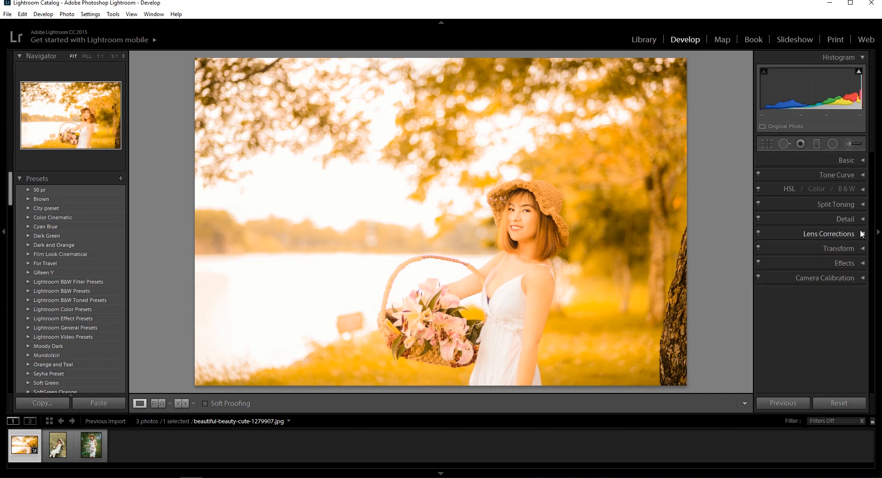
# Apply Split Toning with Highlights hue 56 and saturation 6, and adjust the Shadows tone
pyautogui.click(863, 206)
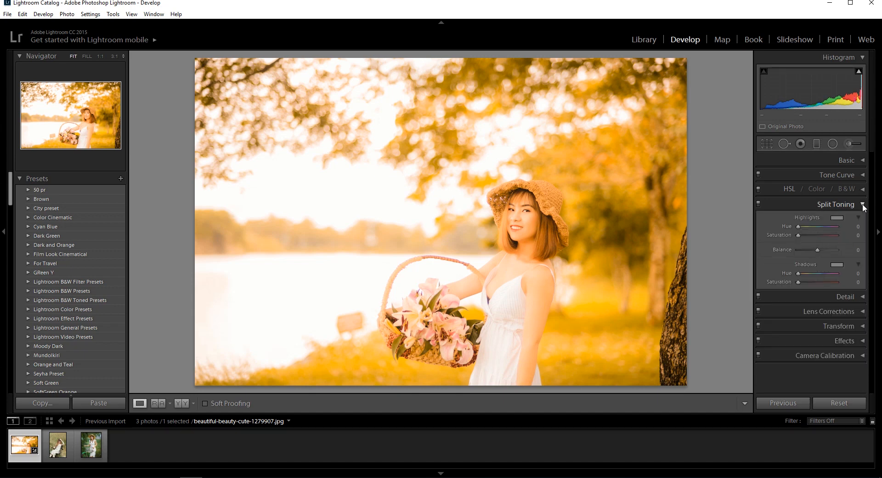
pyautogui.click(806, 228)
pyautogui.moveTo(799, 236); pyautogui.dragTo(801, 236)
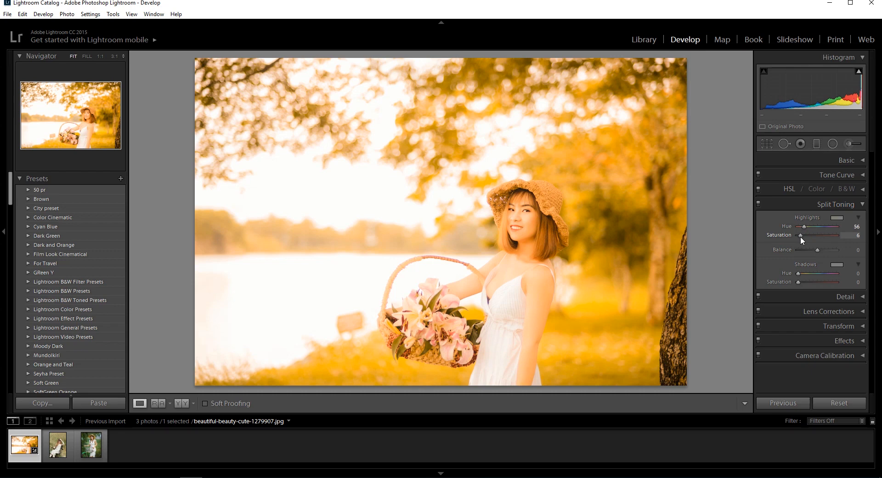
pyautogui.moveTo(802, 274); pyautogui.dragTo(803, 282)
pyautogui.click(862, 205)
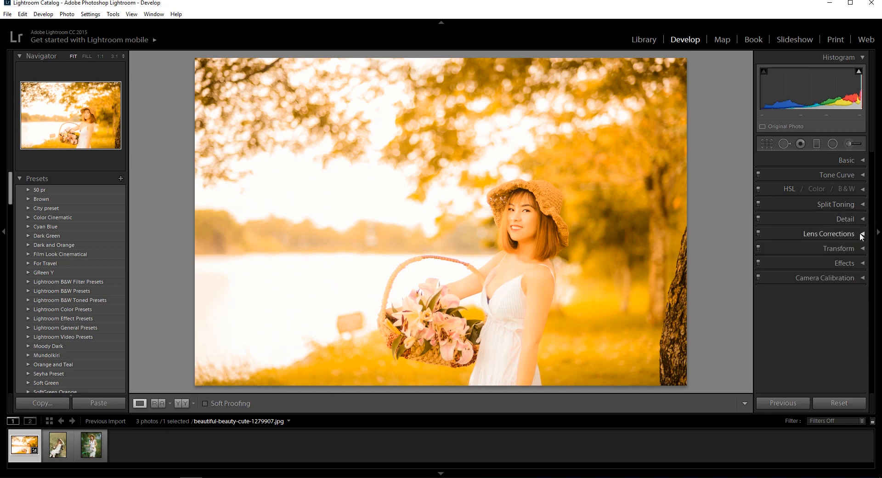
# Set Noise Reduction Luminance to 39 and Sharpening Amount to 23, checking the result on the face at 1:1
pyautogui.click(861, 220)
pyautogui.scroll(-1, 830, 276)
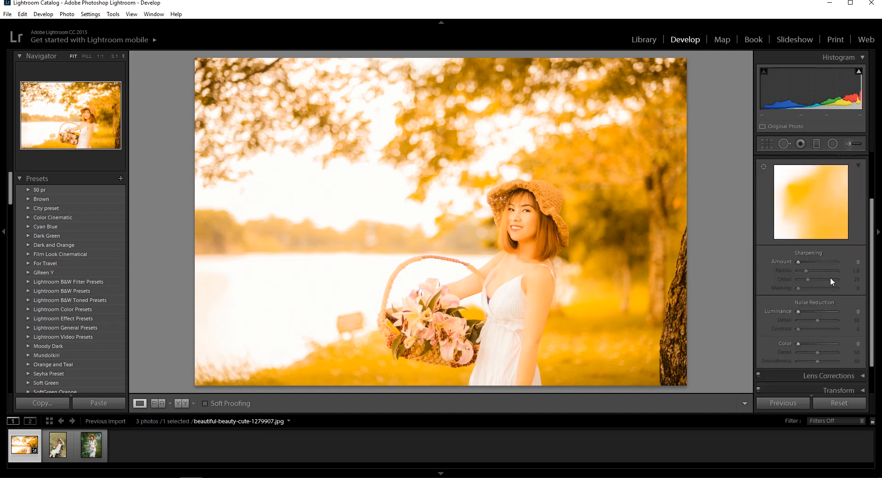
pyautogui.click(532, 224)
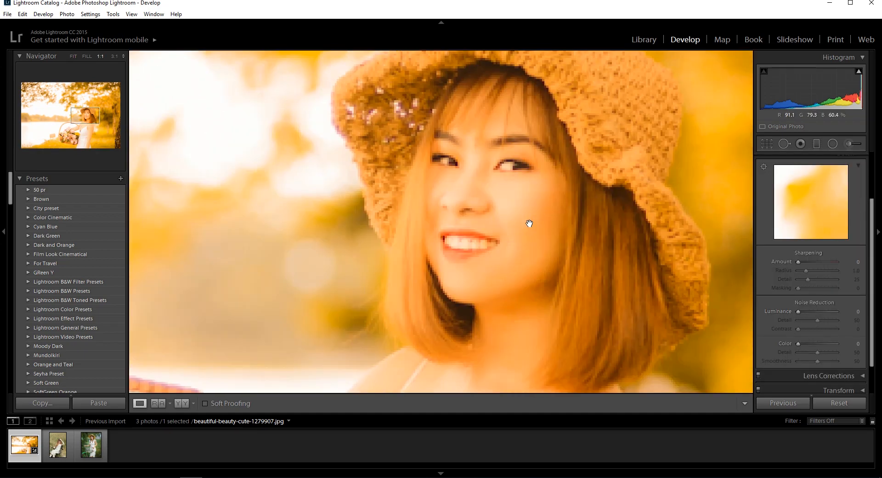
pyautogui.moveTo(796, 311); pyautogui.dragTo(812, 313)
pyautogui.moveTo(801, 263); pyautogui.dragTo(806, 263)
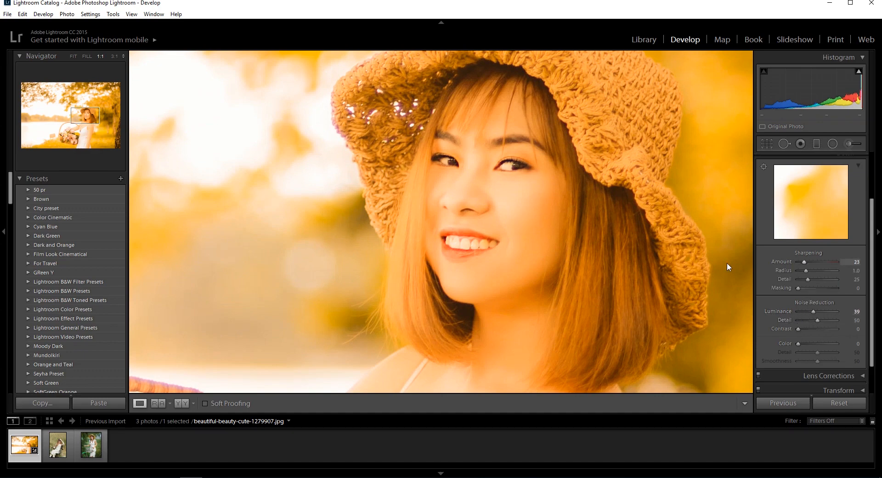
pyautogui.click(510, 220)
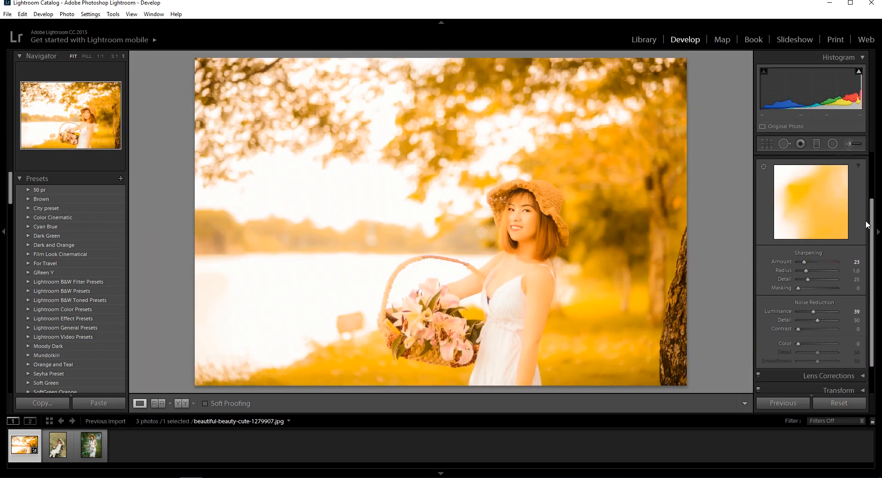
pyautogui.scroll(3, 875, 218)
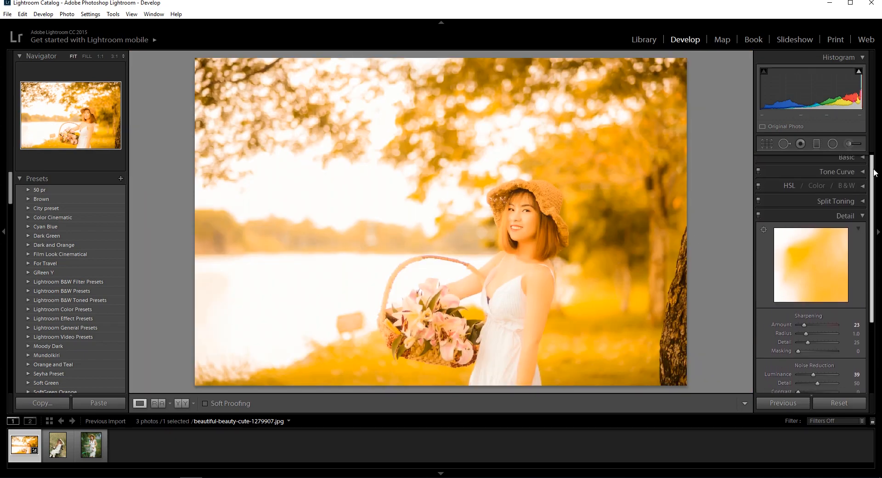
pyautogui.click(862, 219)
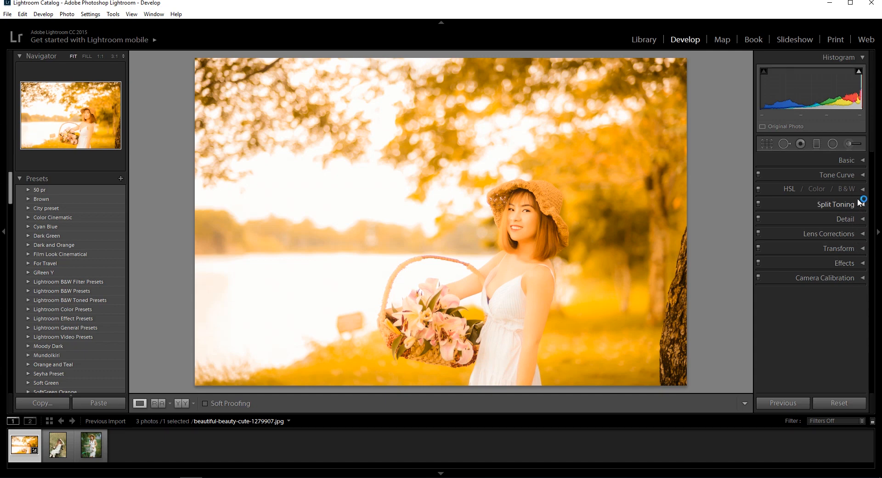
# Shape the tone curve with targeted adjustment on the photo, setting Highlights to −57 and Darks to +26
pyautogui.click(862, 175)
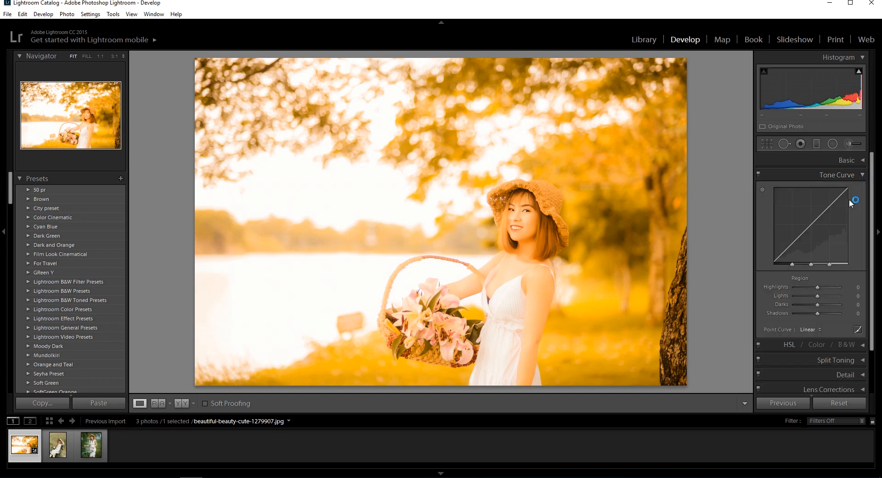
pyautogui.click(762, 189)
pyautogui.moveTo(634, 226)
pyautogui.mouseDown()
pyautogui.moveTo(634, 196)
pyautogui.moveTo(633, 235)
pyautogui.mouseUp()
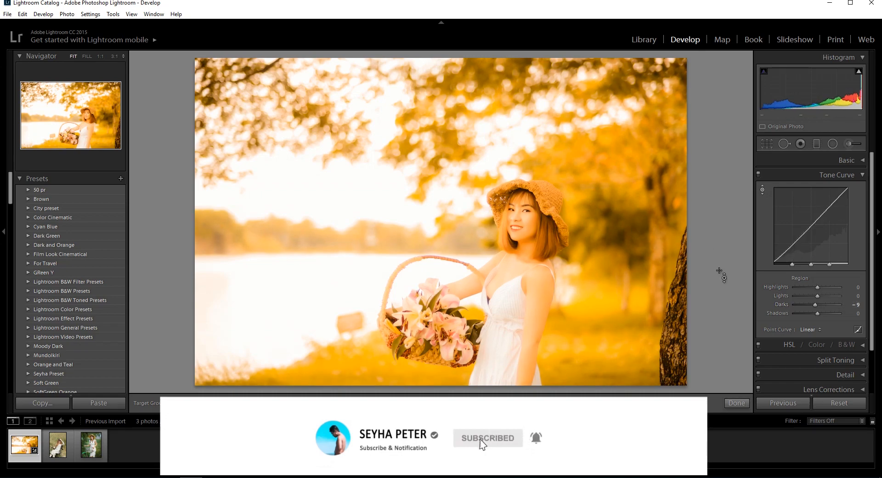
pyautogui.moveTo(294, 184); pyautogui.dragTo(293, 210)
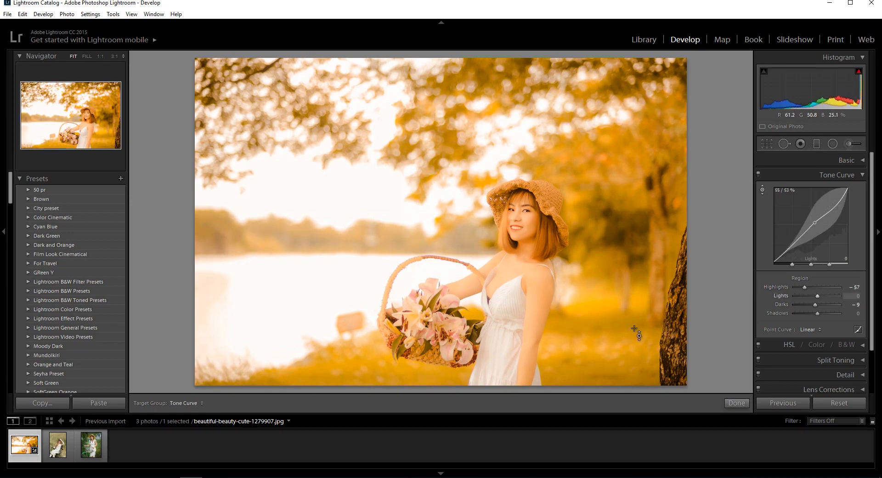
pyautogui.moveTo(626, 229); pyautogui.dragTo(626, 212)
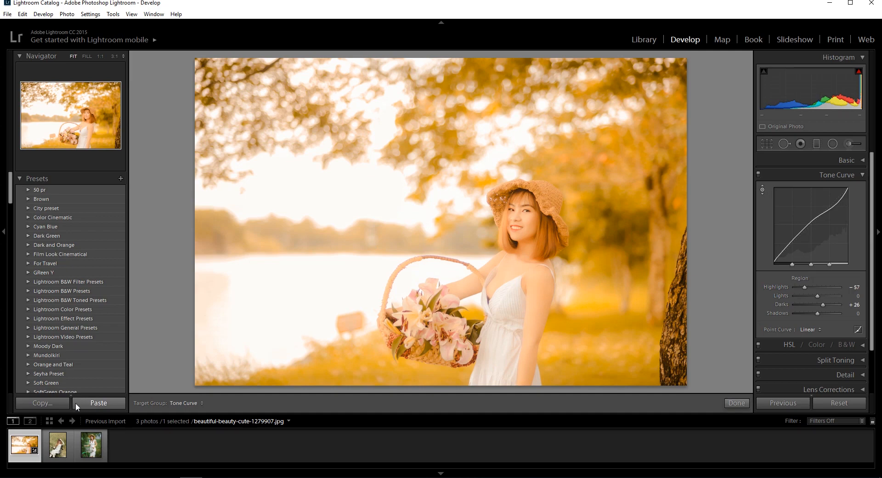
# Copy the basket photo's develop settings with the default selection and paste them onto asian-beautiful-beauty-2605876.jpg
pyautogui.click(51, 404)
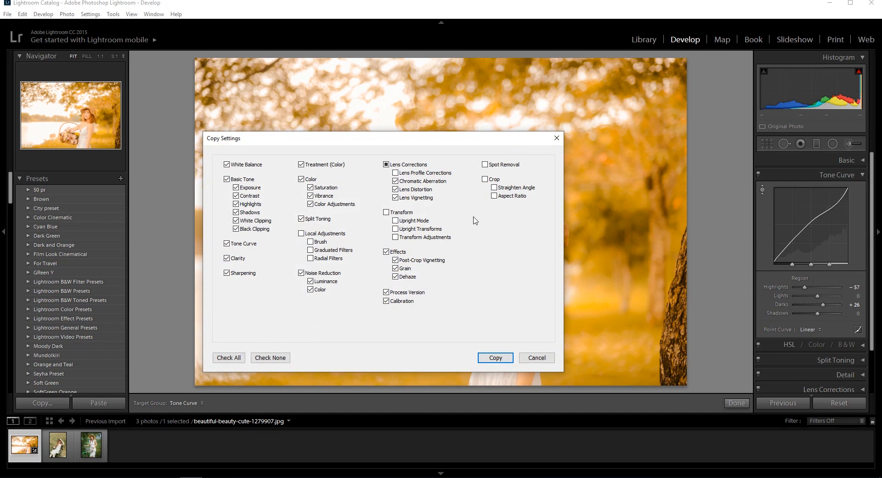
pyautogui.click(489, 359)
pyautogui.click(60, 453)
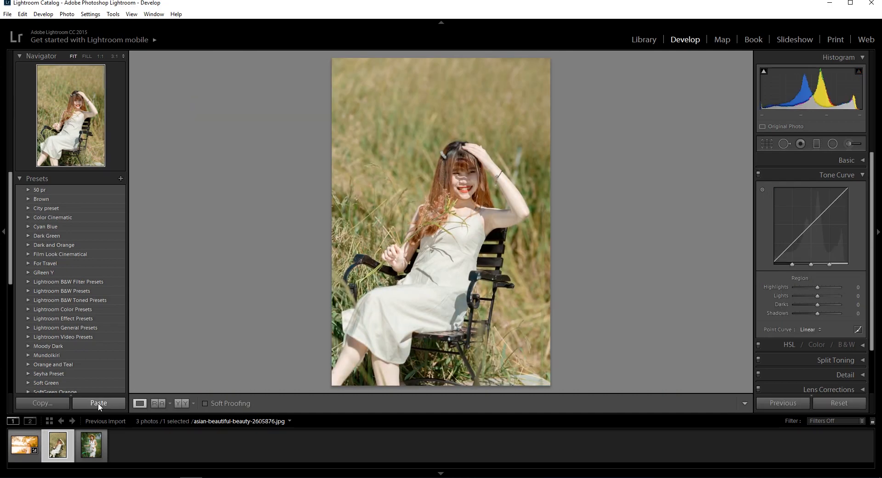
pyautogui.click(98, 404)
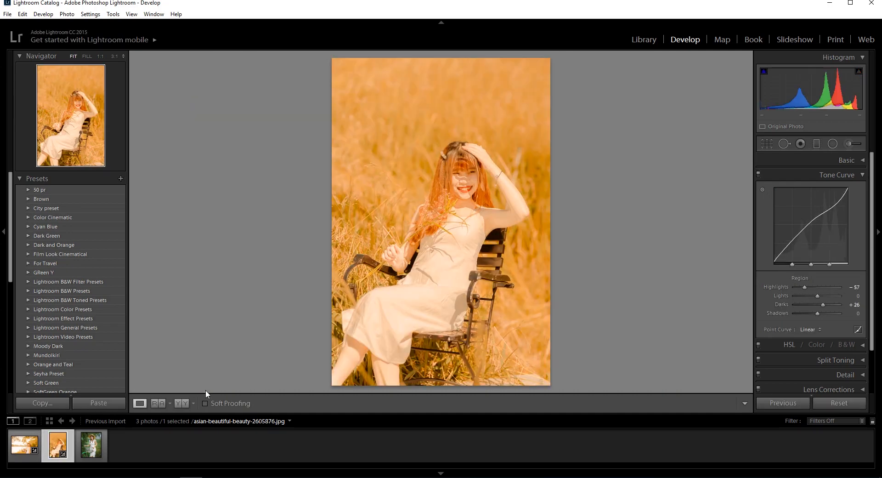
# Try raising the tone curve's Lights to +8 on the seated woman's photo with targeted adjustment
pyautogui.click(762, 187)
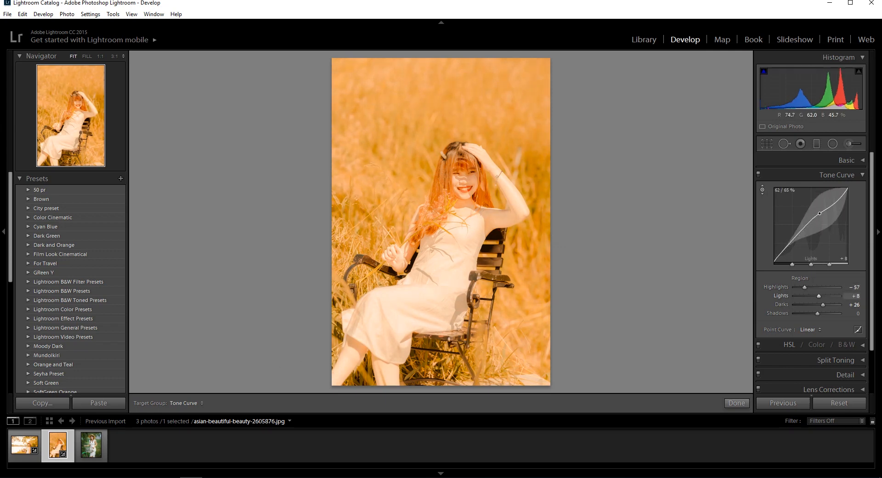
pyautogui.press('Down')
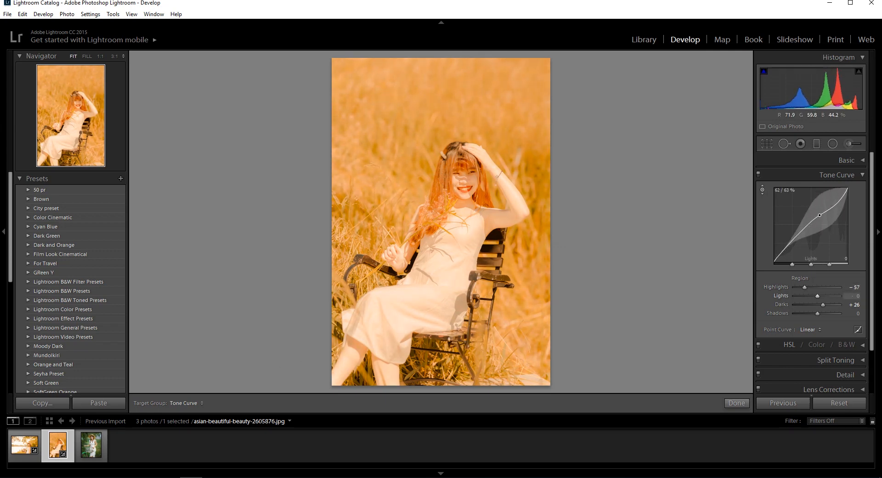
# Paste the copied settings onto stock-photo-263522211.jpg and raise its tone curve Lights to +16 with targeted adjustment
pyautogui.click(96, 449)
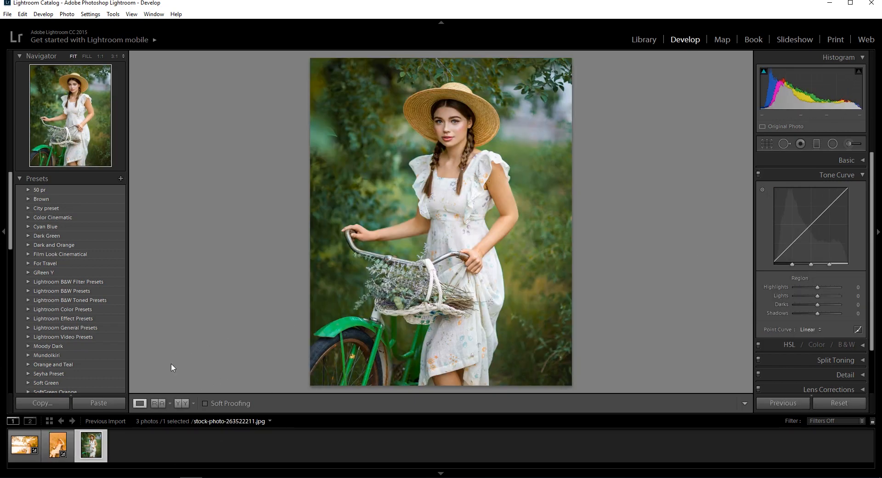
pyautogui.click(97, 403)
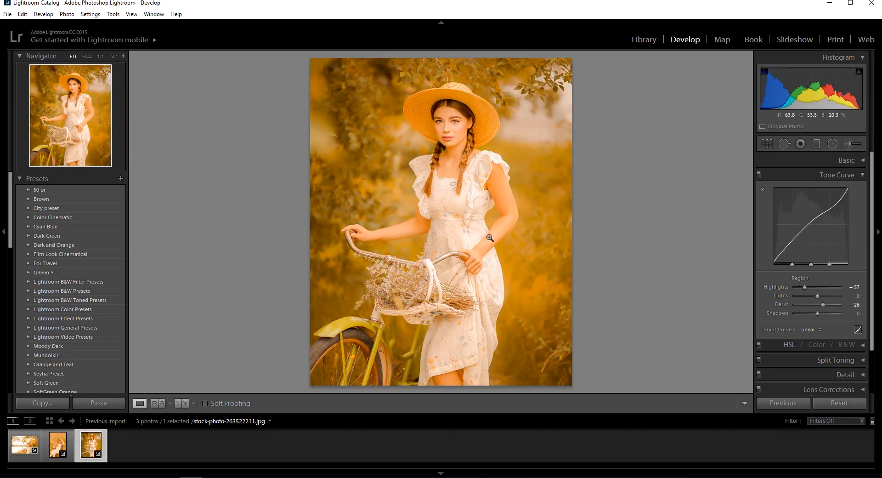
pyautogui.click(763, 189)
pyautogui.moveTo(476, 158)
pyautogui.mouseDown()
pyautogui.moveTo(476, 173)
pyautogui.moveTo(476, 159)
pyautogui.mouseUp()
pyautogui.moveTo(828, 206); pyautogui.dragTo(829, 204)
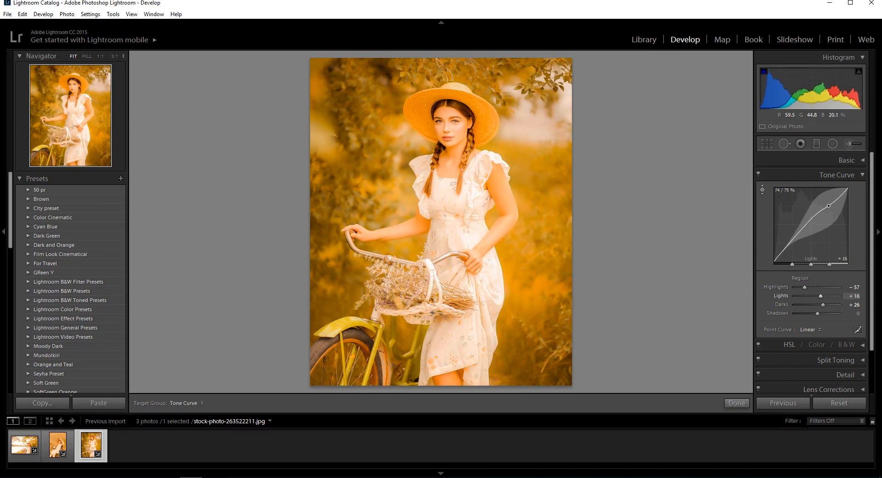
# Save the basket photo's settings as a develop preset named Yellow Tone in a new preset folder called Yellow Tone
pyautogui.click(25, 453)
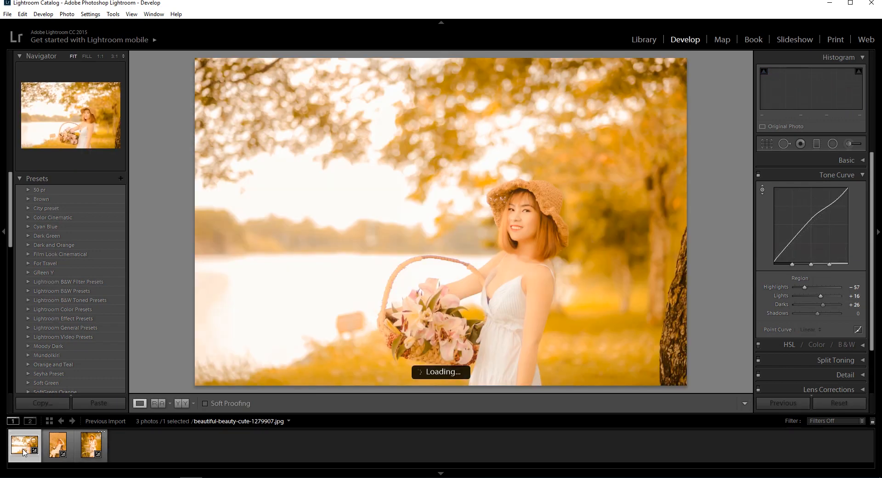
pyautogui.click(120, 178)
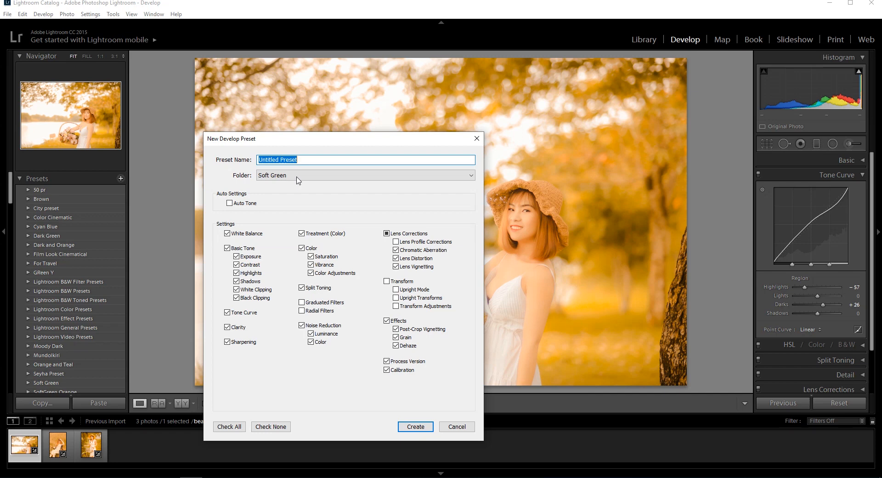
pyautogui.write('Y')
pyautogui.moveTo(296, 163); pyautogui.dragTo(234, 157)
pyautogui.click(307, 177)
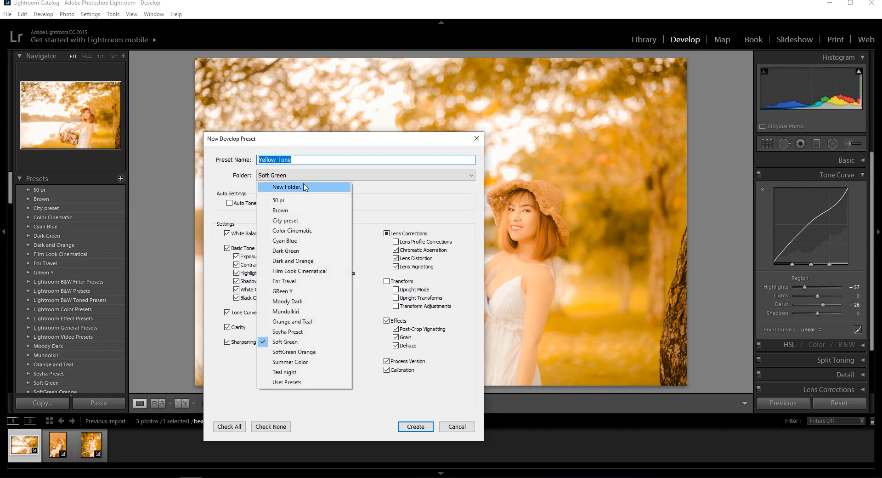
pyautogui.click(307, 187)
pyautogui.hotkey('ctrl', 'v')
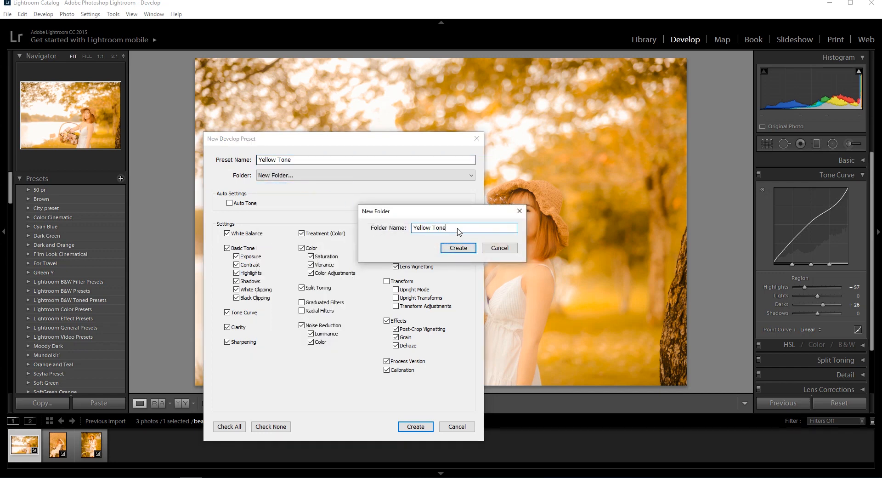
pyautogui.click(455, 248)
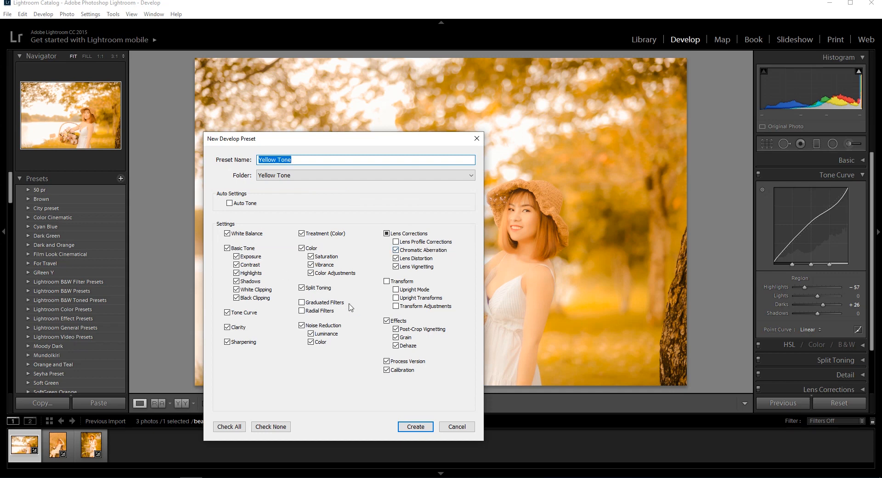
pyautogui.click(415, 427)
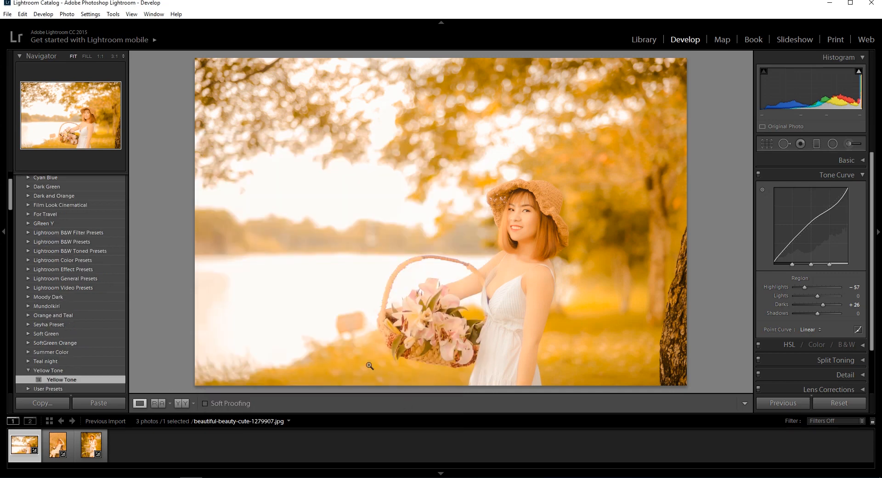
# Export the basket photo as DNG into the Lightroom\Dark and orange folder on drive E
pyautogui.rightClick(26, 446)
pyautogui.moveTo(87, 398)
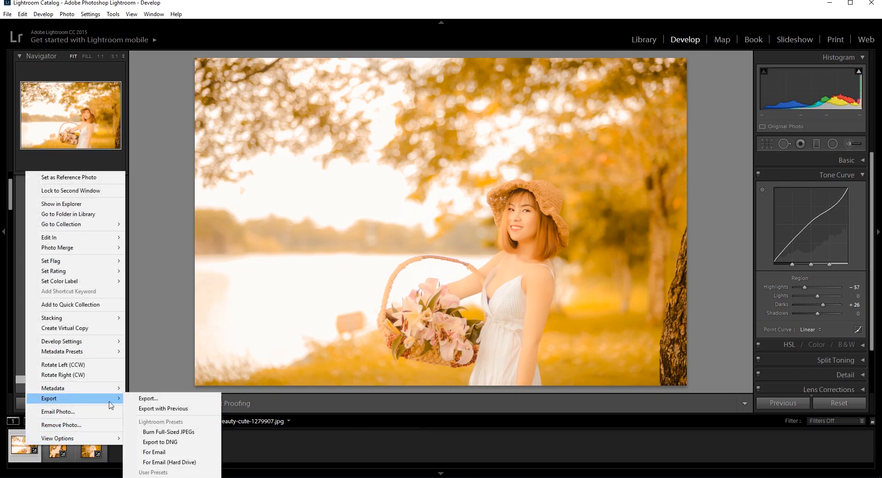
pyautogui.click(170, 443)
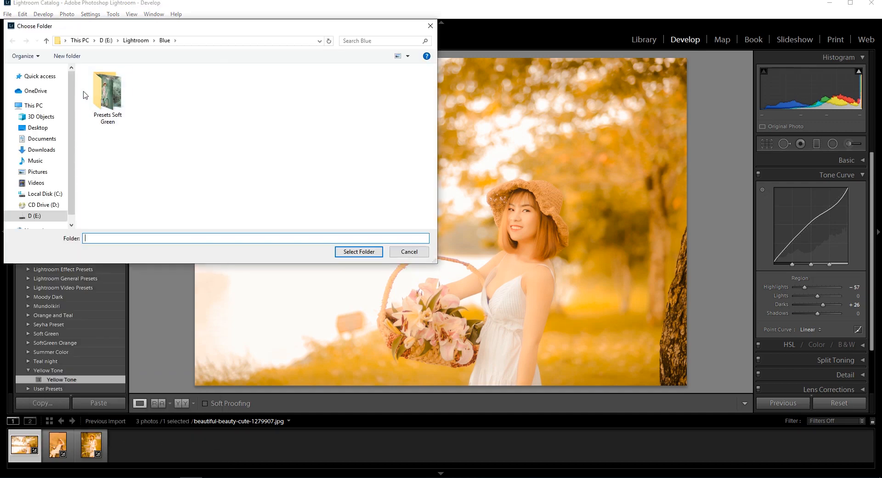
pyautogui.click(47, 41)
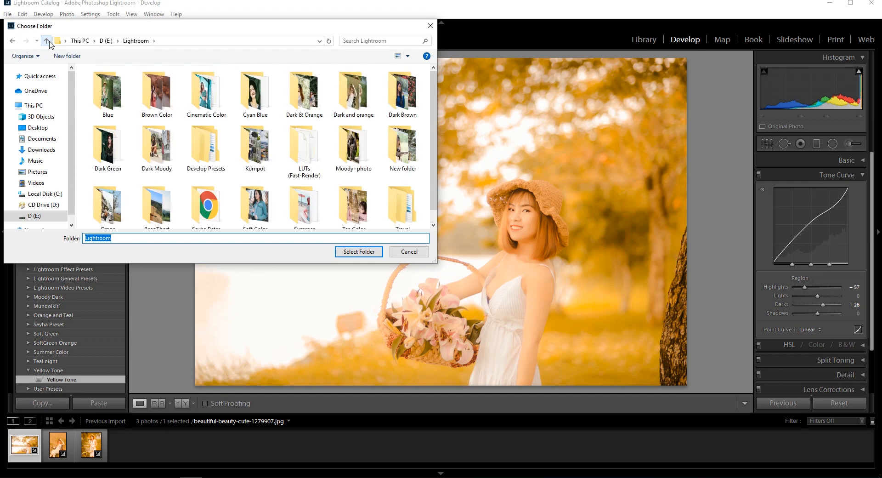
pyautogui.click(360, 115)
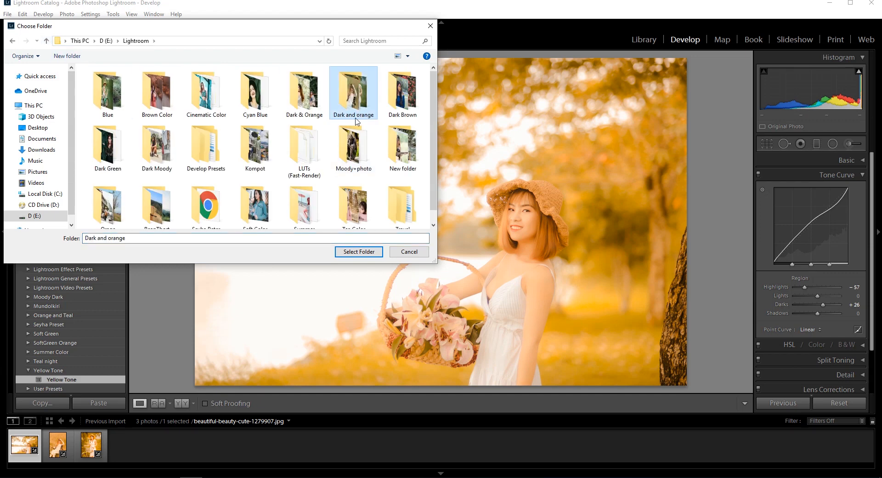
pyautogui.doubleClick(348, 114)
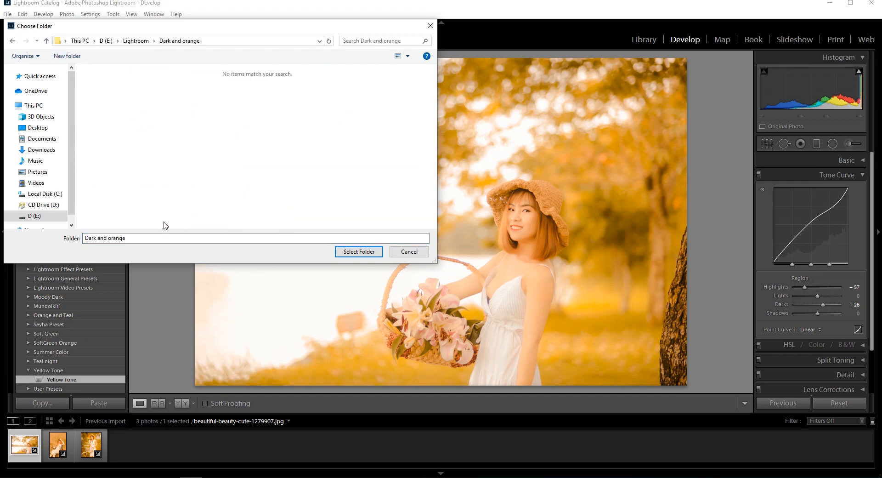
pyautogui.click(164, 239)
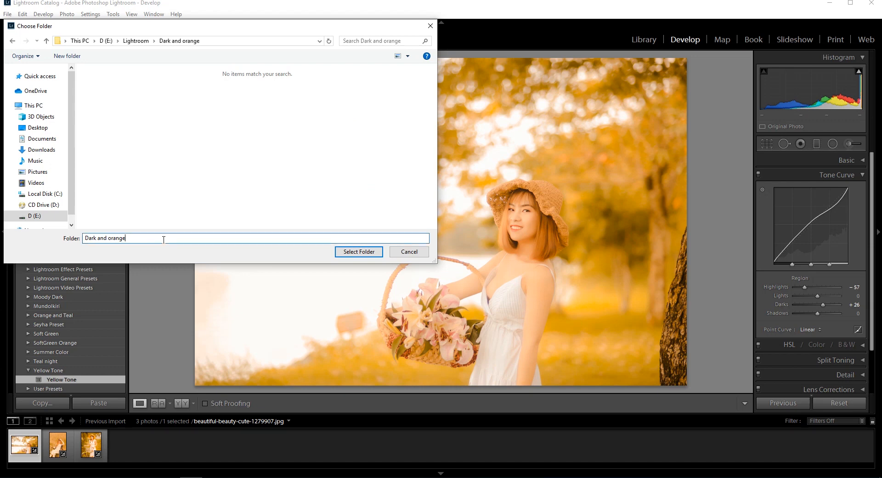
pyautogui.moveTo(116, 238); pyautogui.dragTo(188, 251)
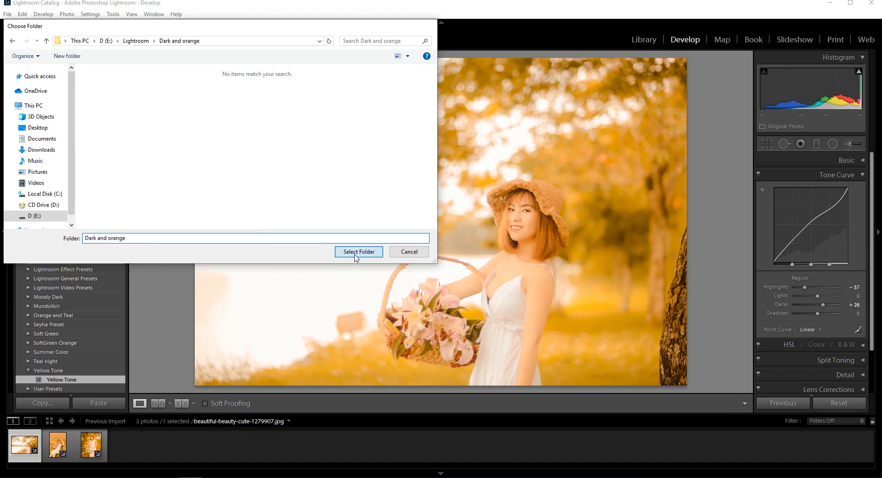
pyautogui.click(354, 251)
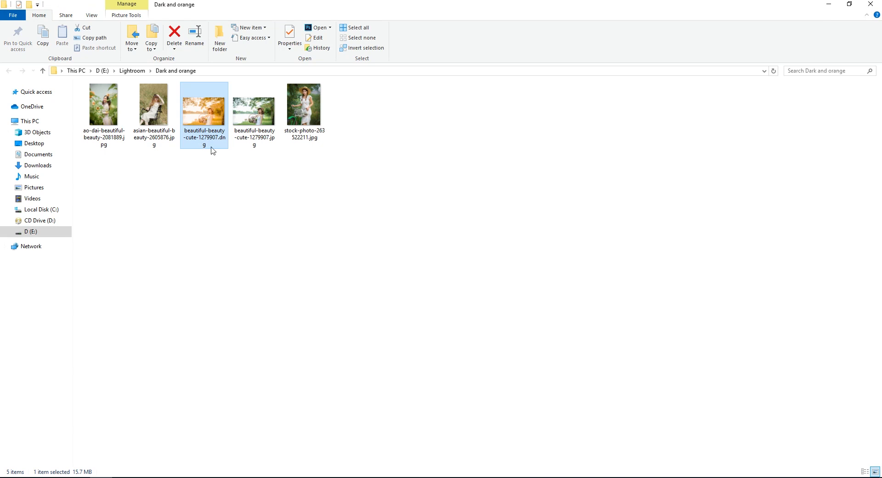
# In File Explorer, rename beautiful-beauty-cute-1279907.dng in the Dark and orange folder to Yellow Tone
pyautogui.rightClick(209, 143)
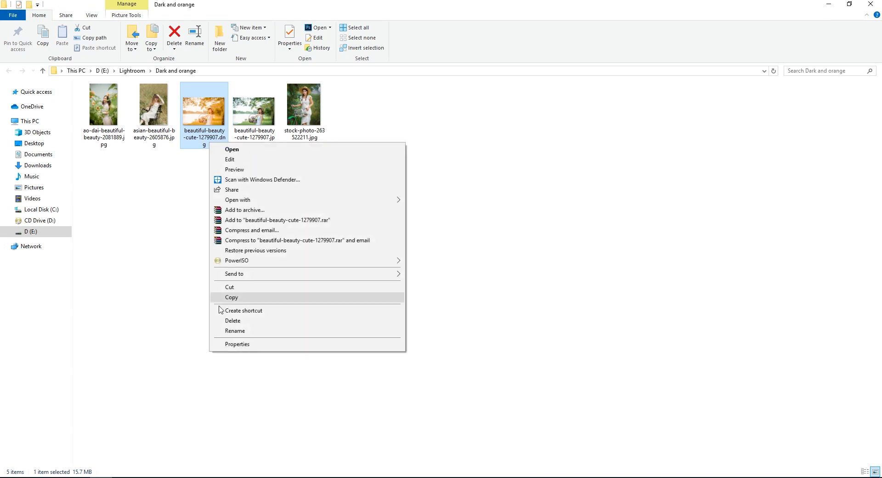
pyautogui.click(243, 331)
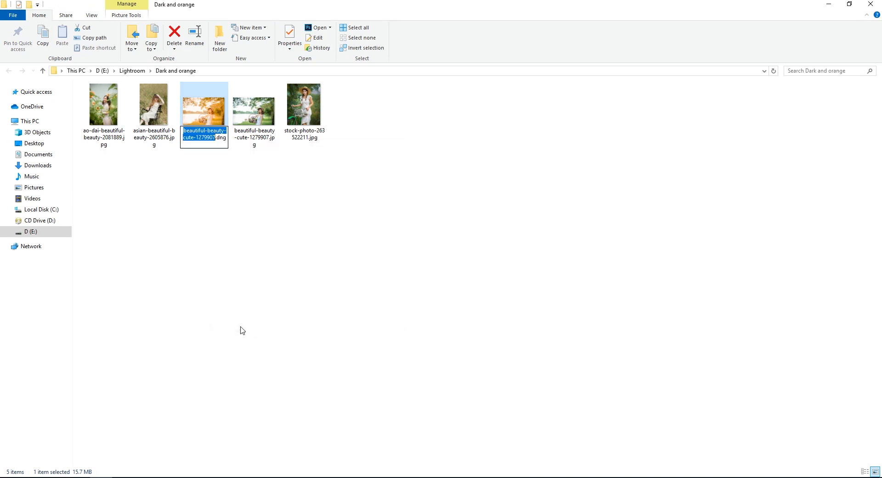
pyautogui.hotkey('ctrl', 'v')
pyautogui.press('Return')
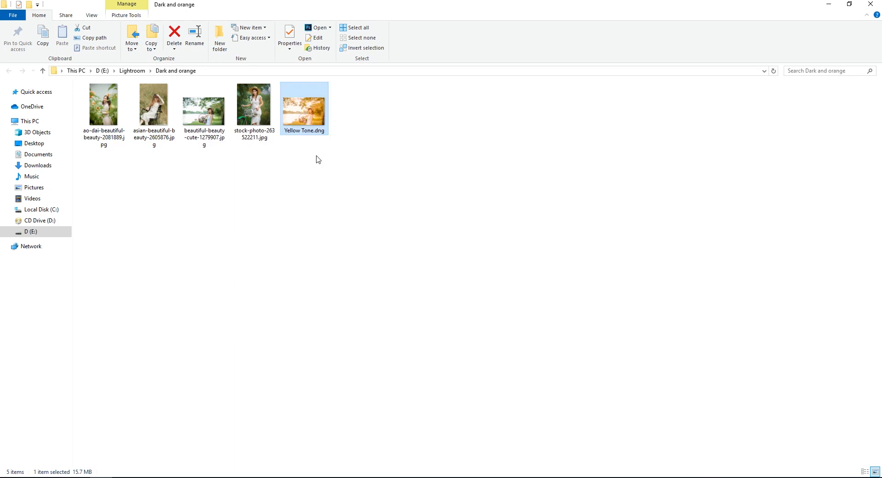
pyautogui.click(365, 192)
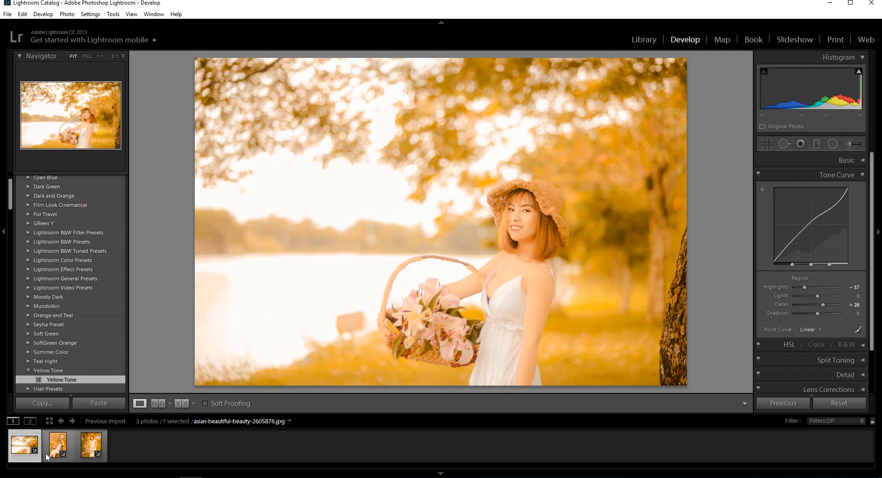
# Back in Lightroom, export the Yellow Tone preset as Yellow Tone.lrtemplate into the Dark and orange folder
pyautogui.rightClick(57, 378)
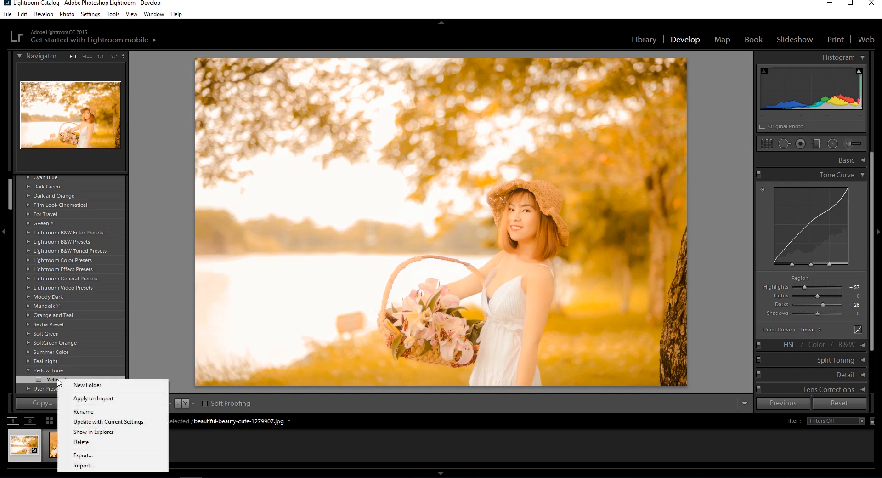
pyautogui.click(121, 456)
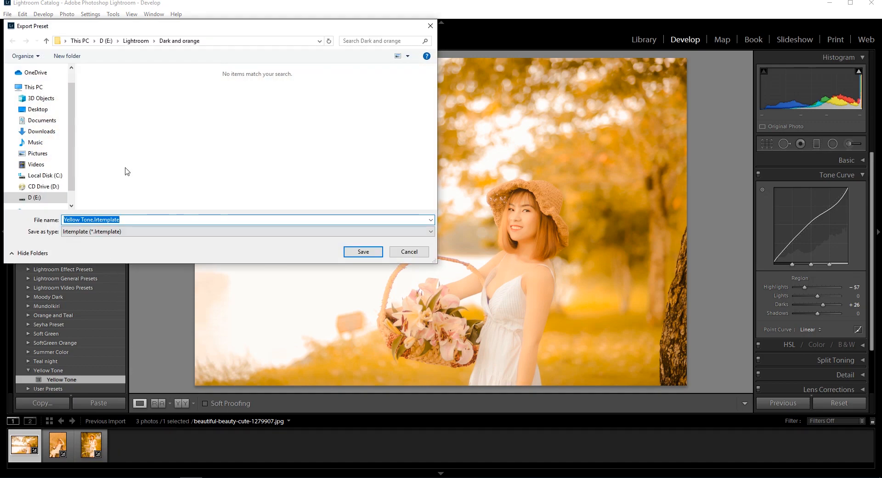
pyautogui.click(364, 252)
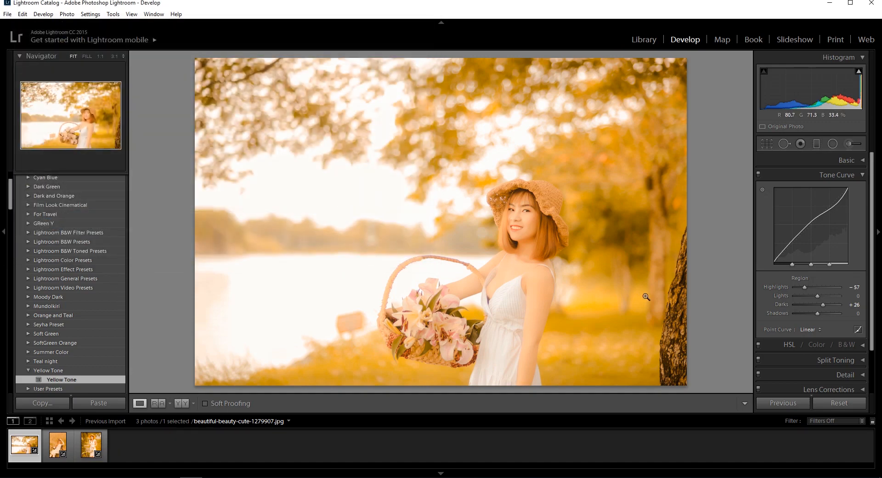
# Examine the woman's face in the basket photo at 1:1, then return to the full photo
pyautogui.click(57, 447)
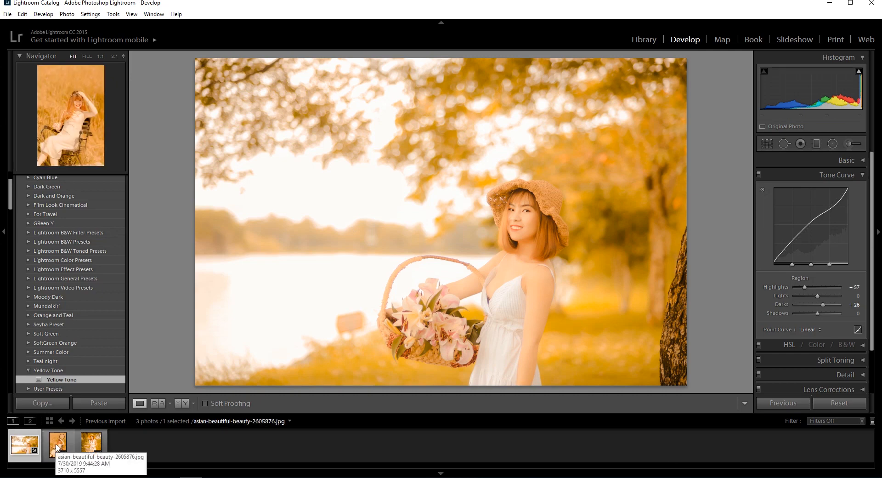
pyautogui.click(24, 444)
pyautogui.click(535, 217)
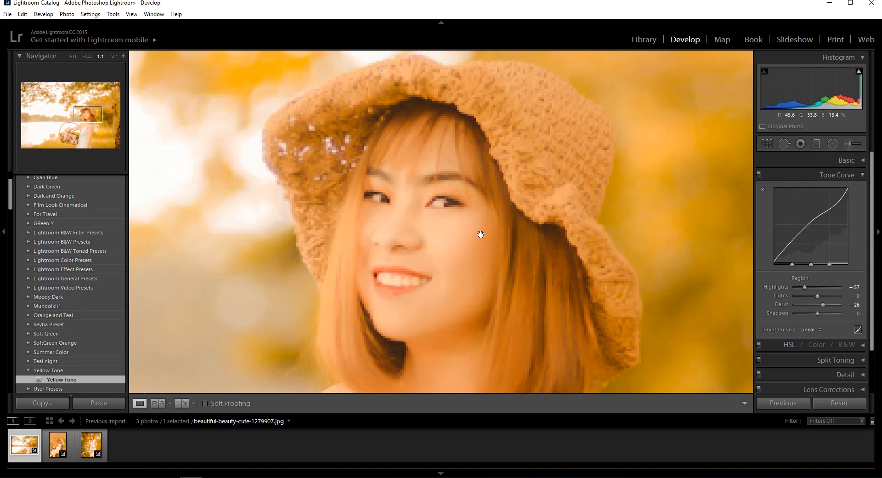
pyautogui.click(453, 244)
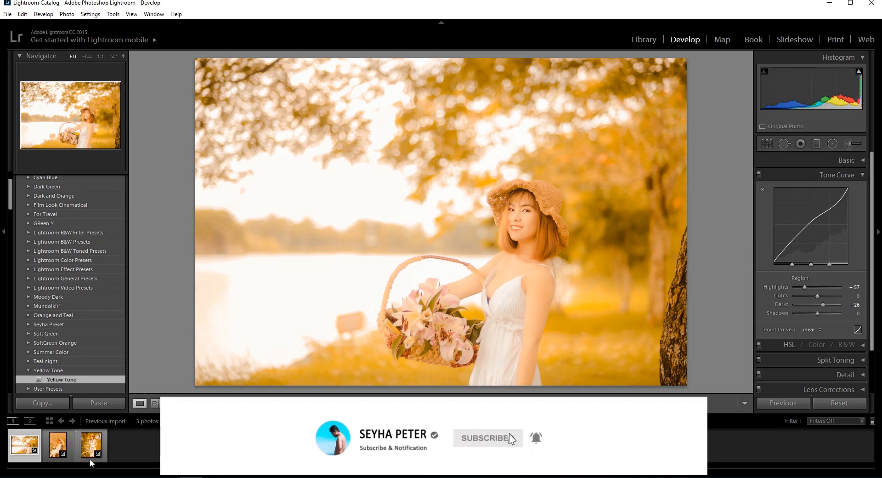
# Compare before and after on the seated woman's photo and the bicycle photo, using side-by-side and split layouts
pyautogui.click(53, 450)
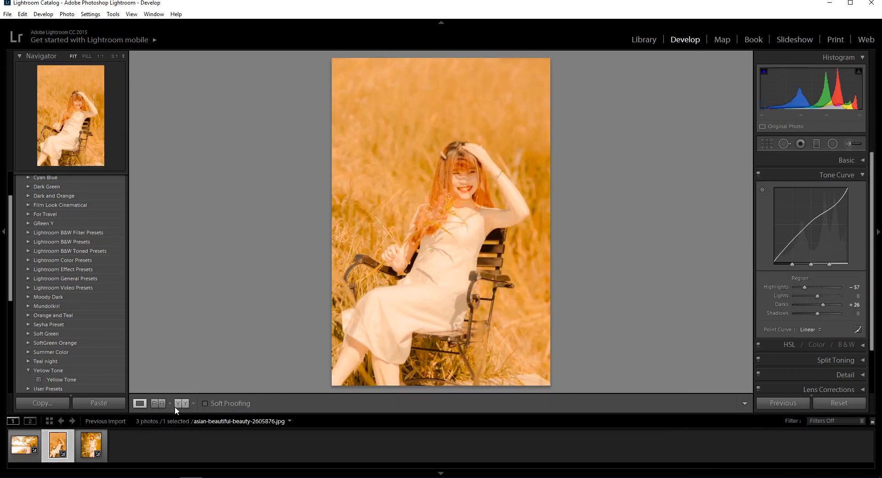
pyautogui.click(178, 403)
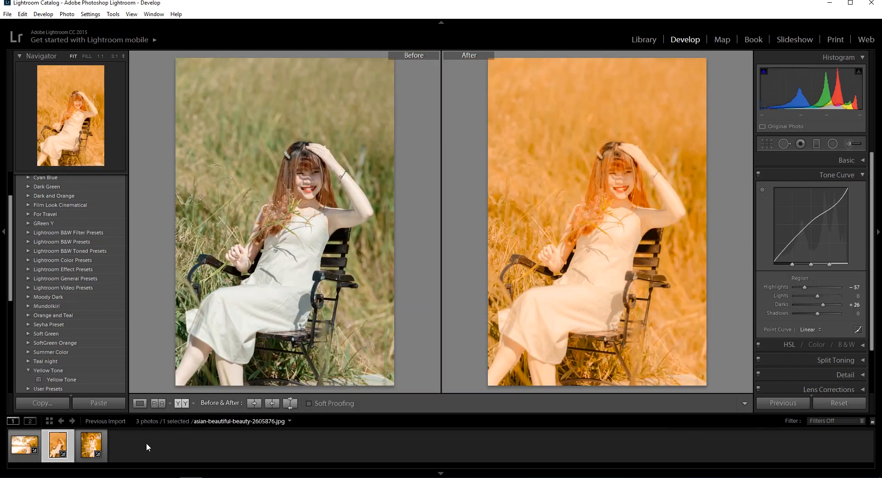
pyautogui.click(104, 450)
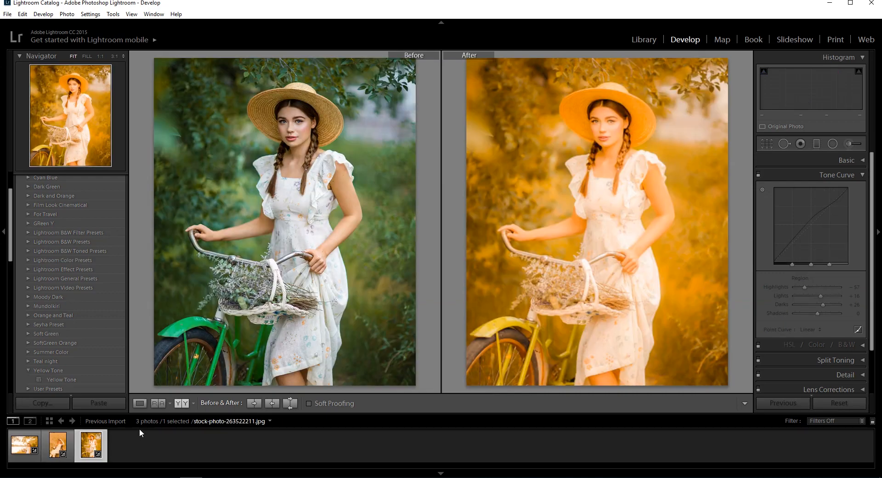
pyautogui.click(179, 403)
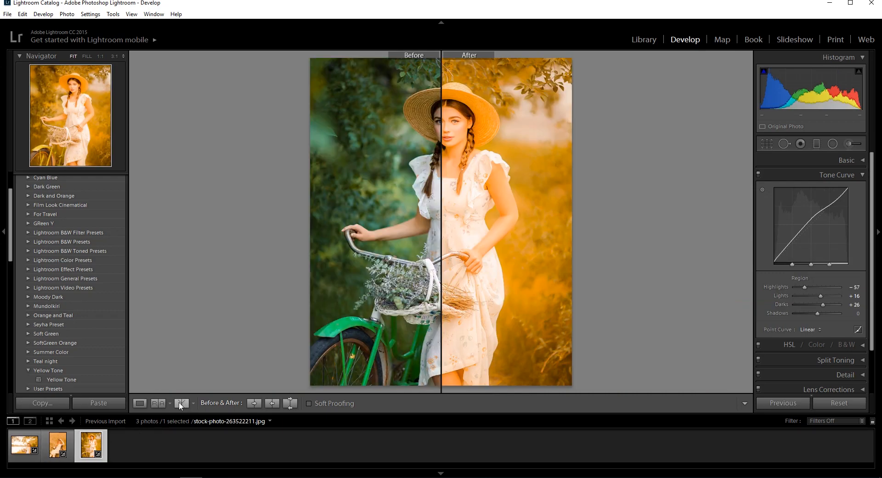
pyautogui.click(180, 403)
pyautogui.click(180, 403)
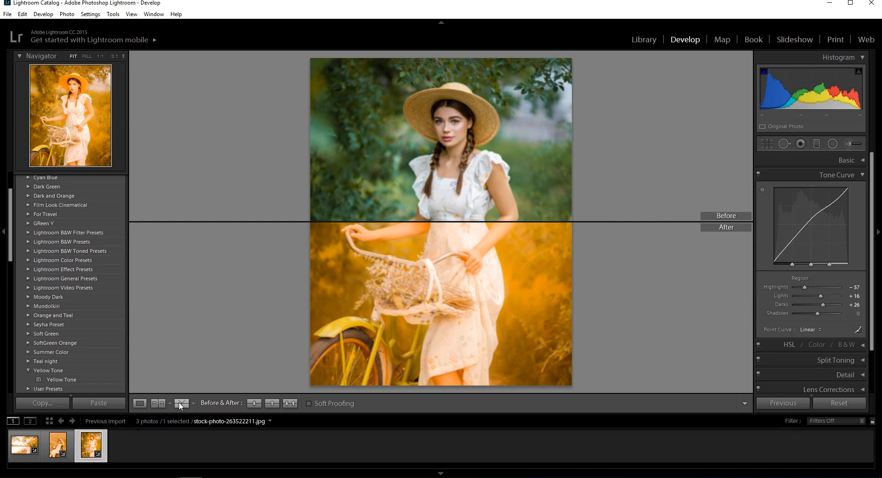
pyautogui.click(180, 404)
# Compare the basket photo before and after in the split layouts, ending with the side-by-side view
pyautogui.click(29, 444)
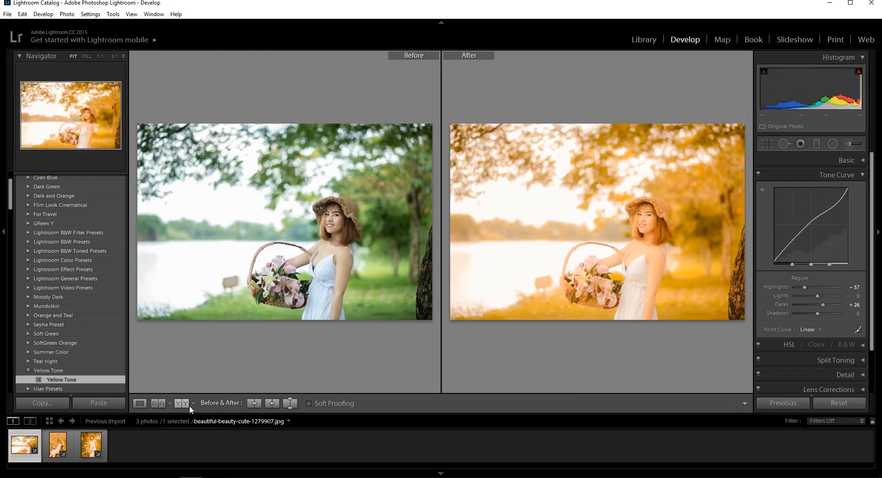
pyautogui.click(179, 403)
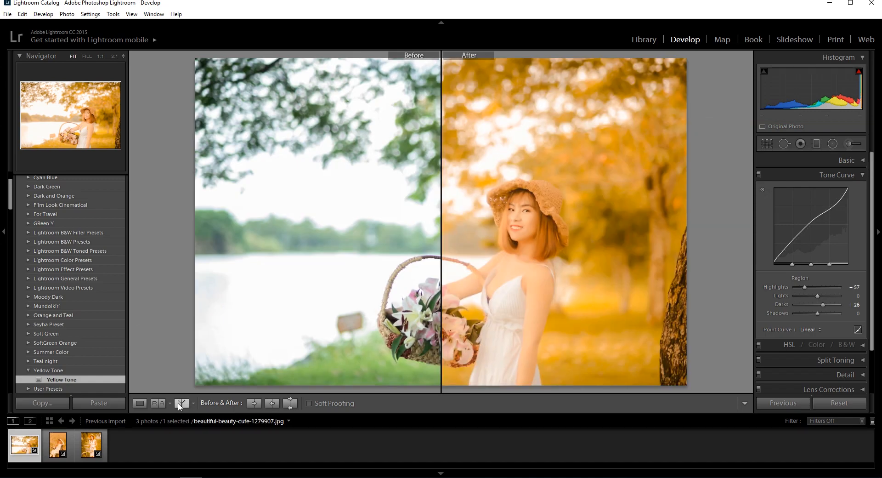
pyautogui.click(180, 403)
pyautogui.click(179, 403)
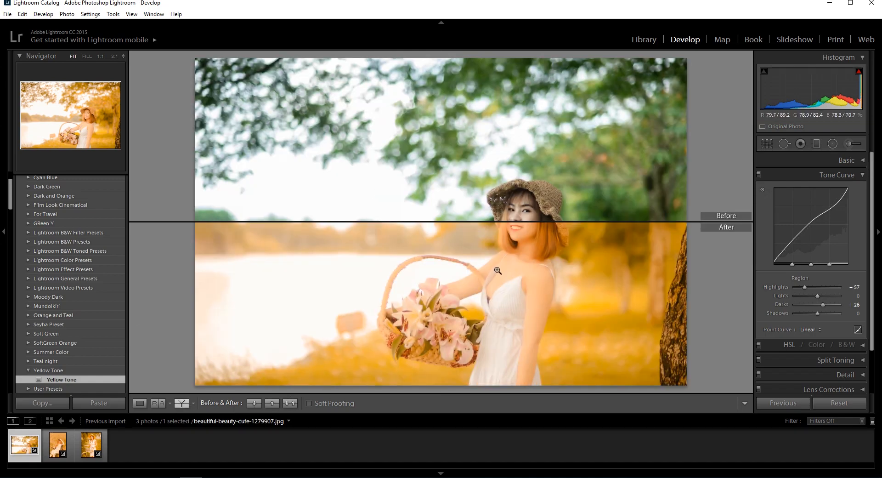
pyautogui.click(180, 404)
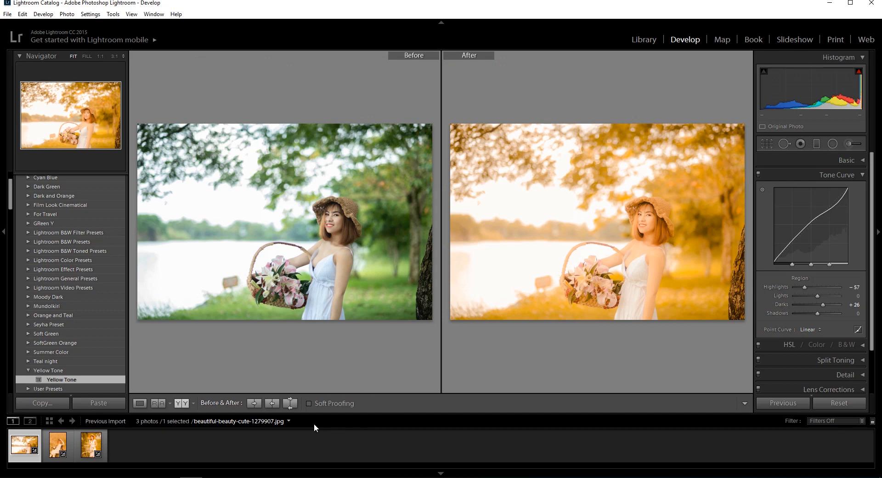
# Select all three photos in the filmstrip and open the export settings for them
pyautogui.click(62, 453)
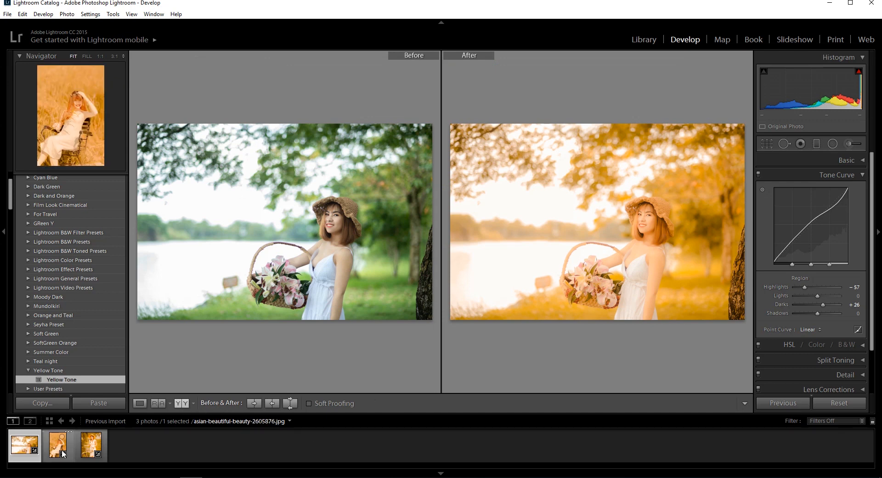
pyautogui.rightClick(90, 453)
pyautogui.moveTo(156, 401)
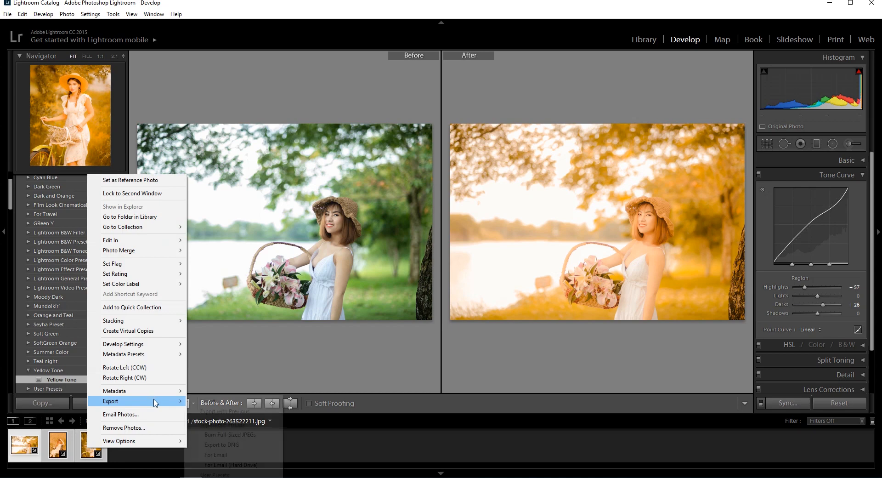
pyautogui.click(225, 402)
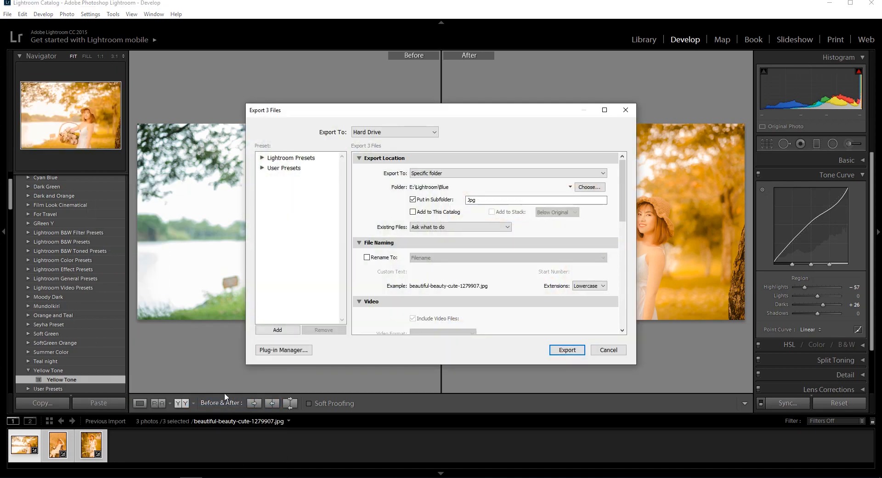
# Set the export folder to E:\Lightroom\Dark and orange and export the three photos into its Jpg subfolder
pyautogui.click(590, 186)
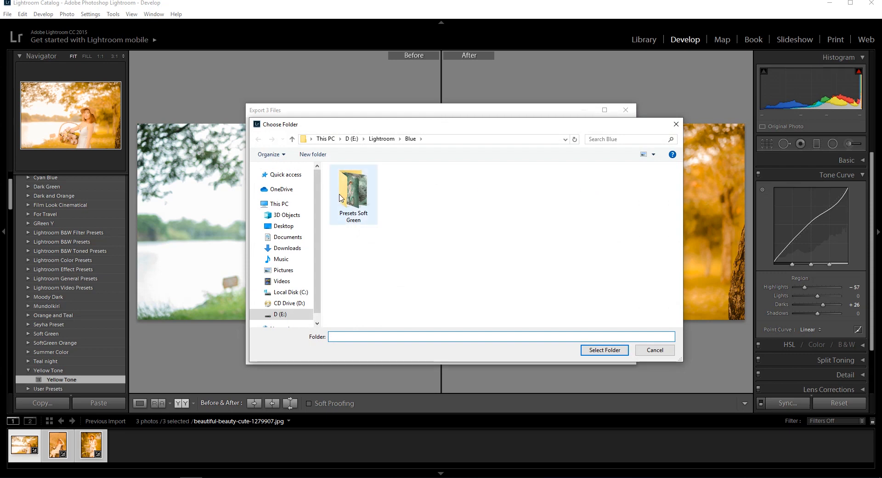
pyautogui.click(292, 139)
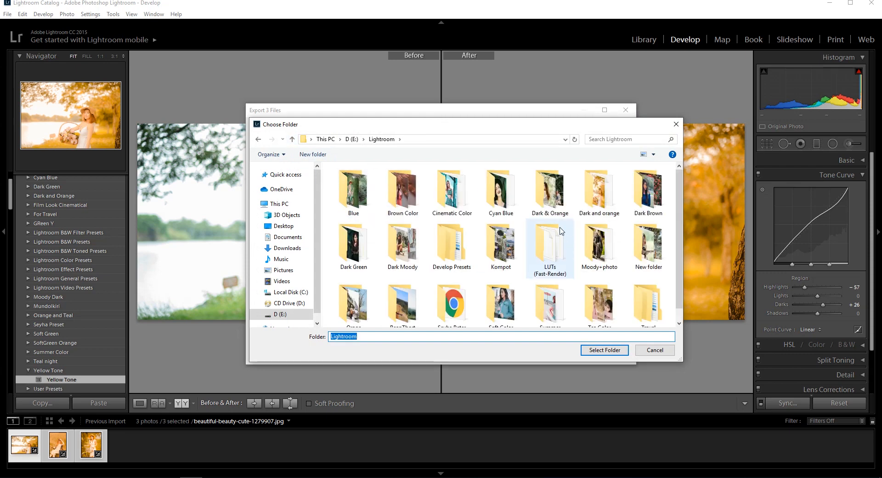
pyautogui.doubleClick(608, 210)
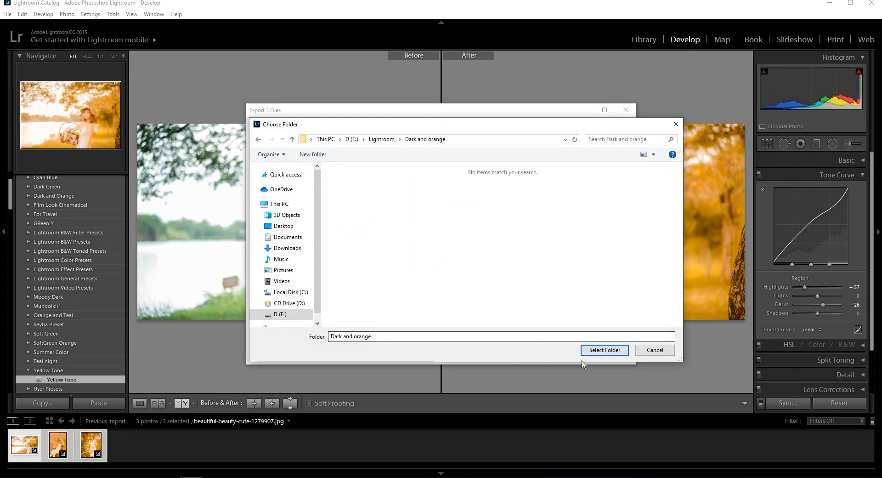
pyautogui.click(598, 350)
pyautogui.click(568, 350)
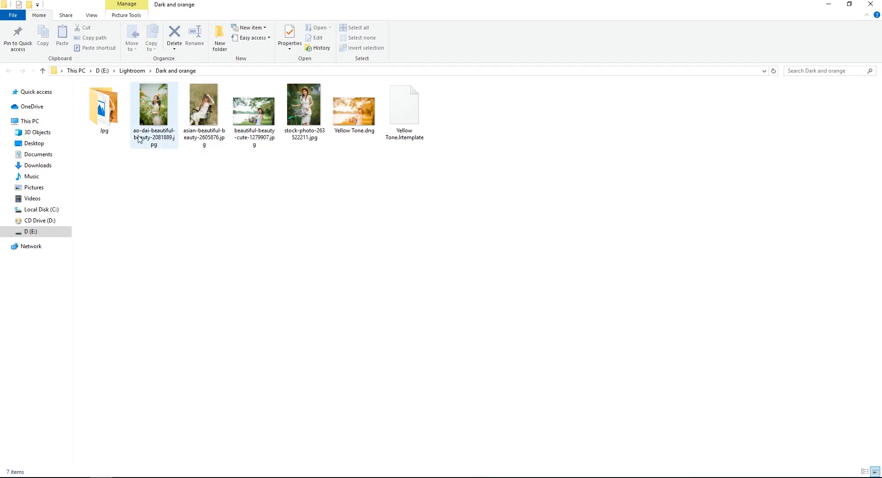
# In File Explorer, open the Jpg folder inside Dark and orange and view the exported basket photo
pyautogui.click(106, 120)
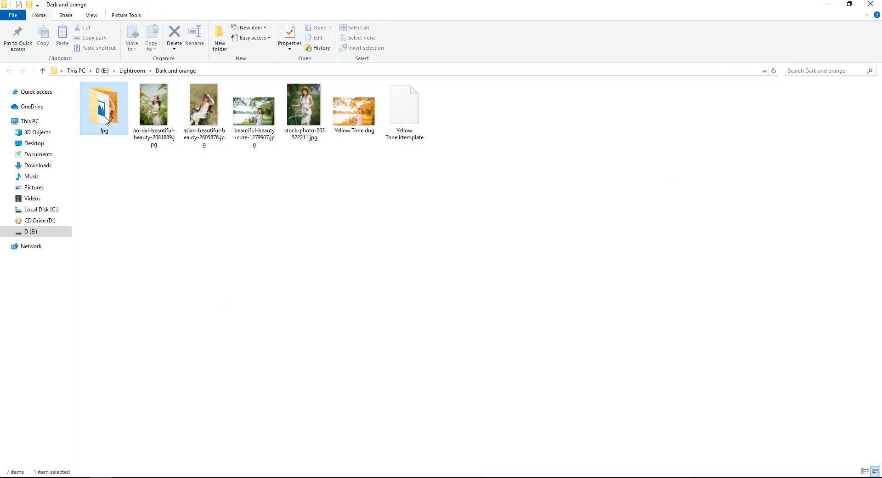
pyautogui.doubleClick(105, 121)
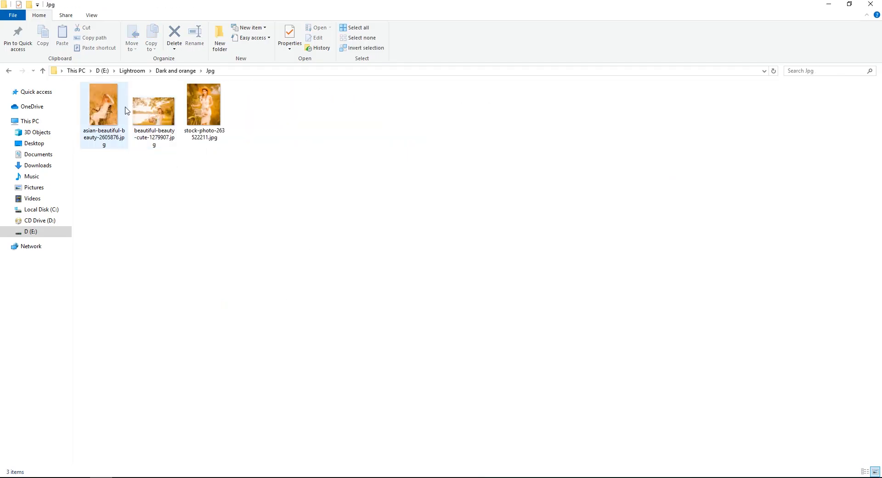
pyautogui.click(148, 113)
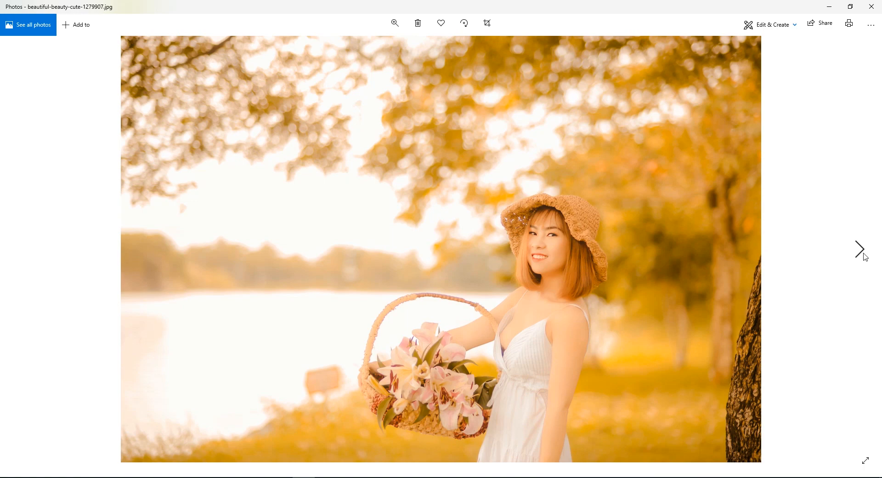
# Move on to the exported bicycle photo and examine the woman up close, then return to the full photo
pyautogui.click(860, 250)
pyautogui.scroll(5, 439, 155)
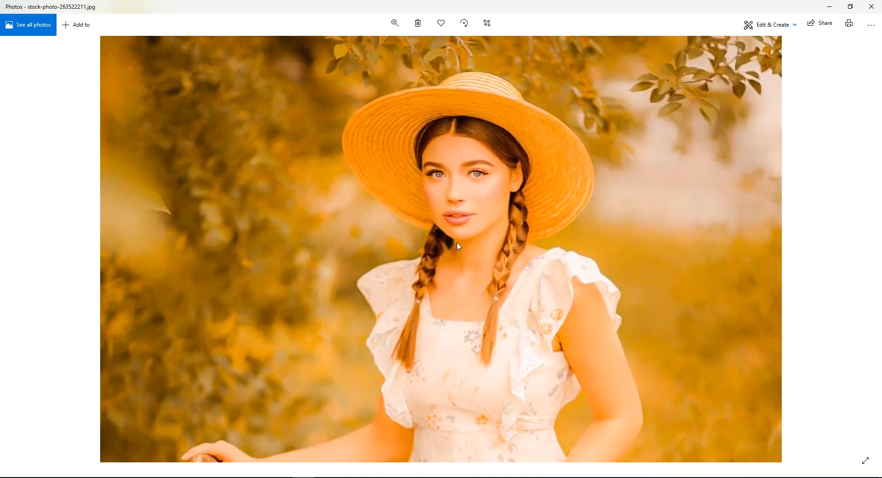
pyautogui.scroll(-5, 461, 236)
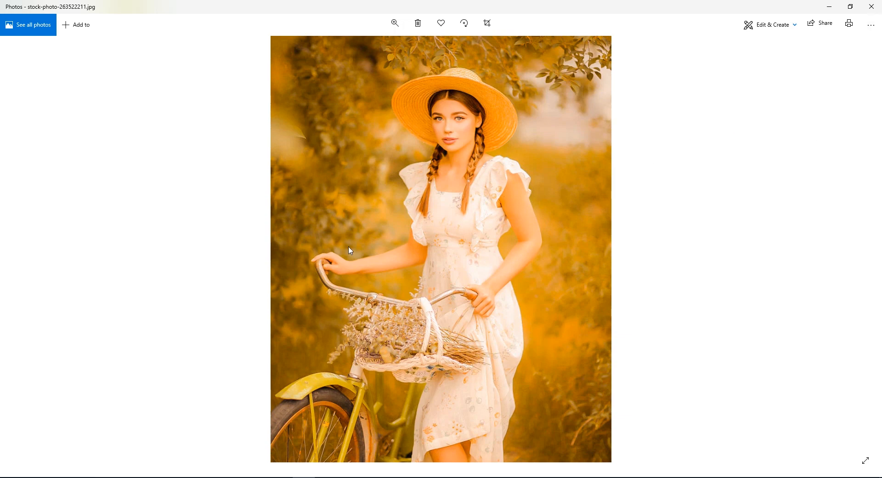
pyautogui.scroll(2, 369, 244)
pyautogui.scroll(-2, 369, 244)
# Browse to the exported photo of the seated woman, examine it up close, and go on to the basket photo
pyautogui.press('Right')
pyautogui.press('Right')
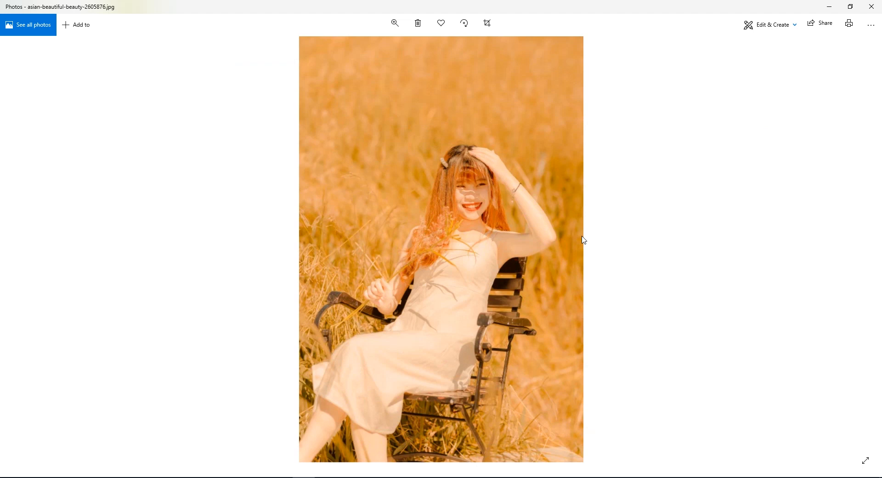
pyautogui.press('Right')
pyautogui.press('Left')
pyautogui.scroll(2, 527, 235)
pyautogui.scroll(-2, 526, 235)
pyautogui.press('Right')
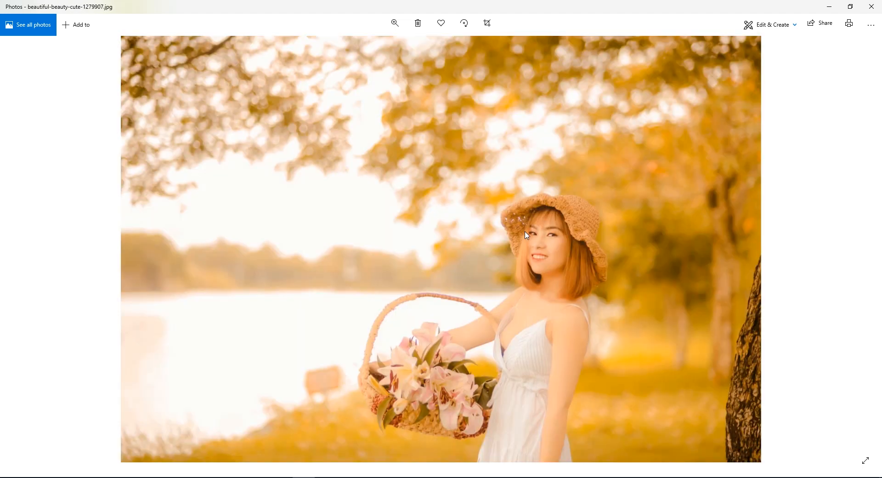
# Examine the woman's face in the exported basket photo up close, then flip through the neighbouring exports
pyautogui.scroll(2, 564, 255)
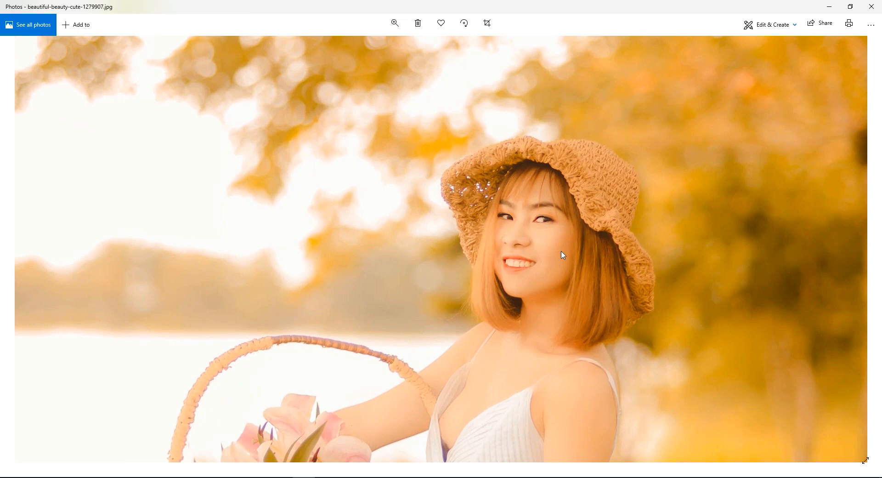
pyautogui.scroll(-2, 564, 255)
pyautogui.press('Right')
pyautogui.press('Left')
pyautogui.press('Left')
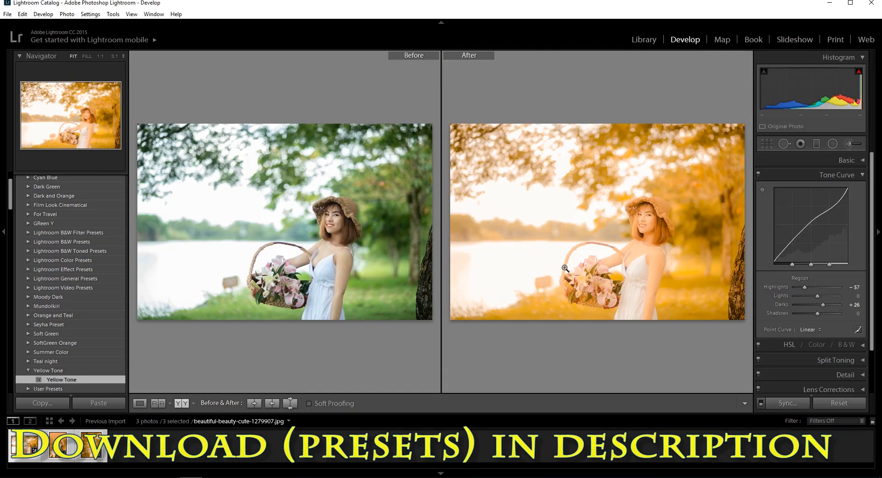
pyautogui.click(669, 275)
pyautogui.click(568, 163)
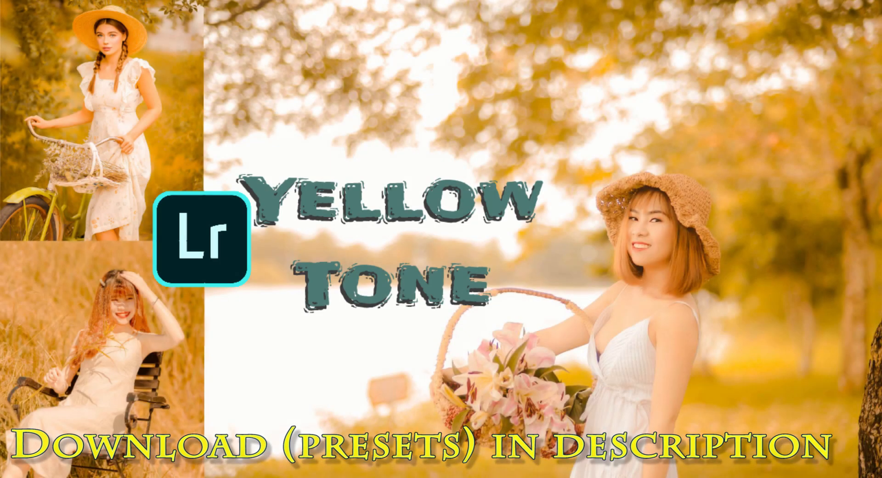